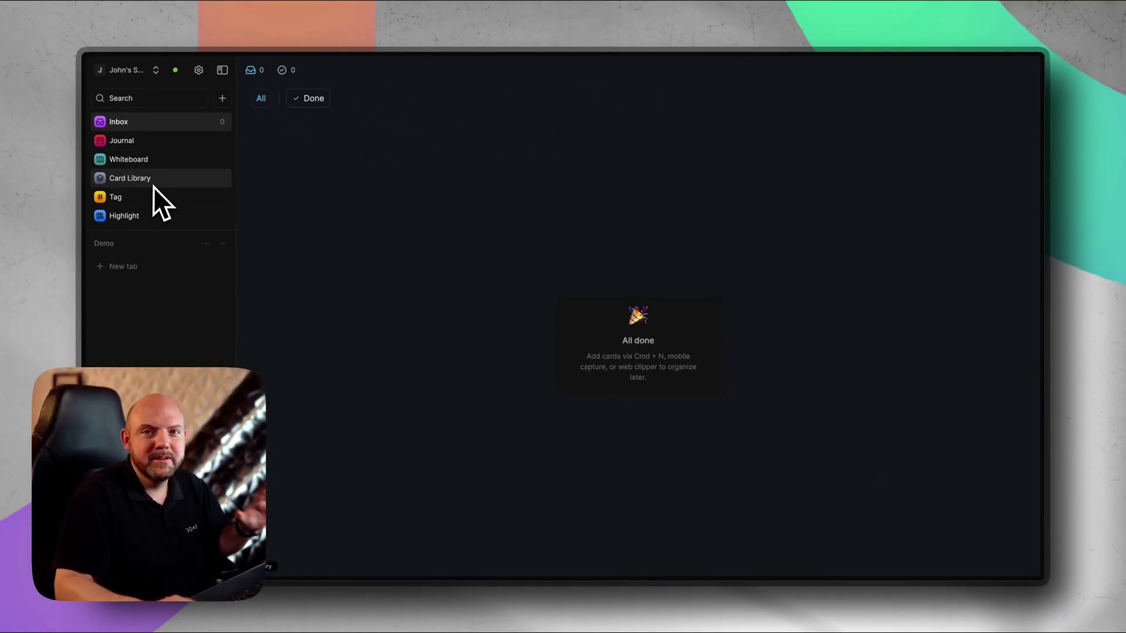
- View the Tasks list grouped into Now, Later and No due date
left_click(281, 70)
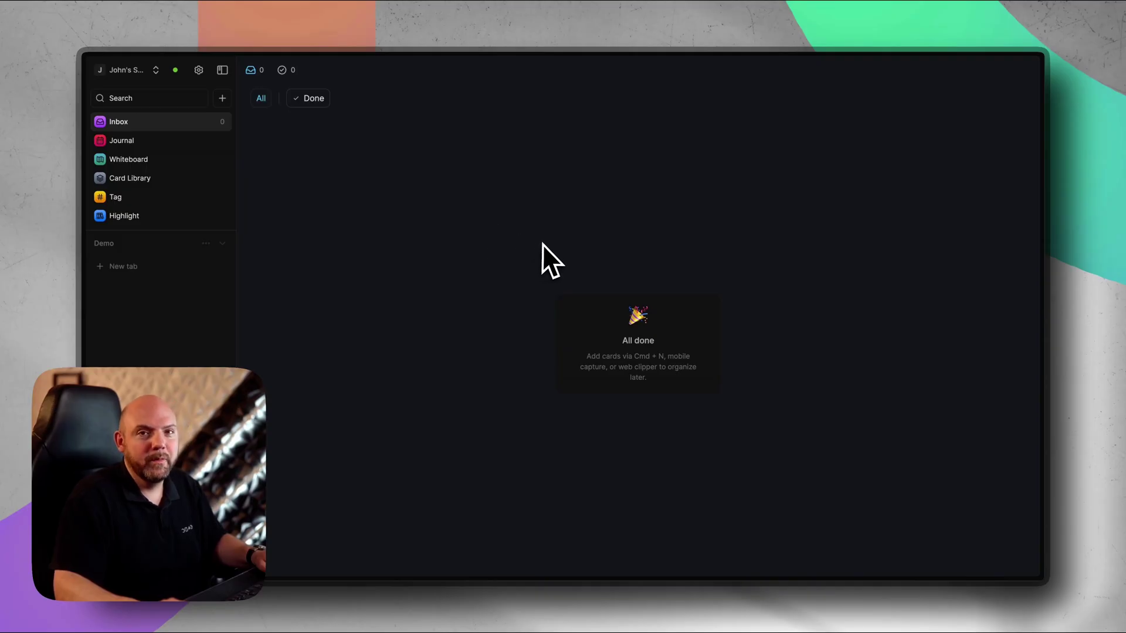
left_click(222, 98)
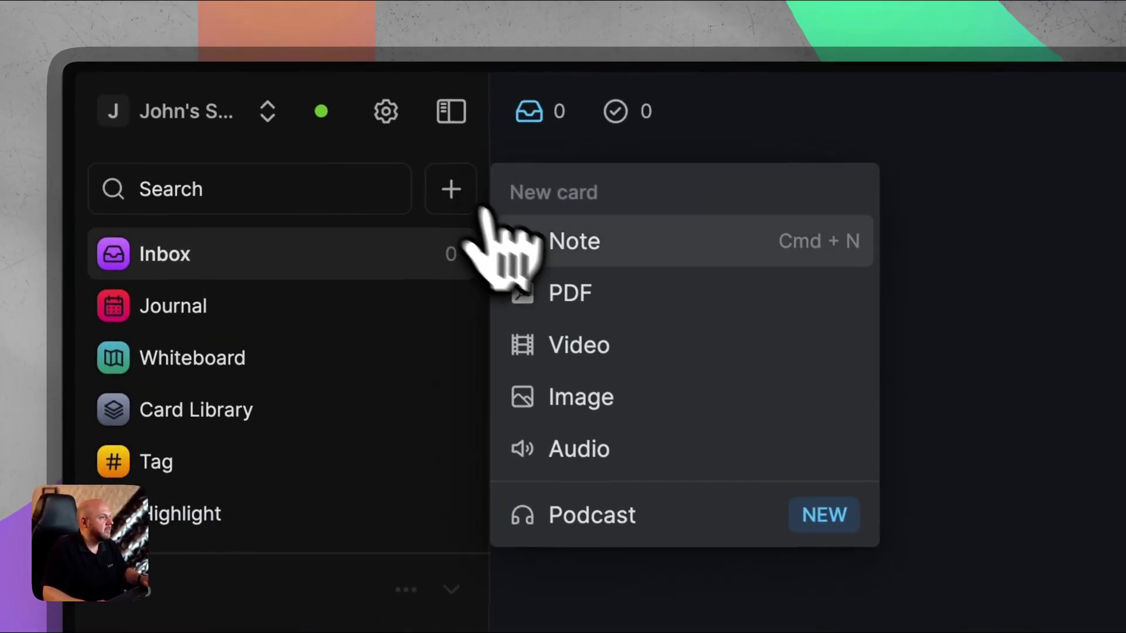
left_click(530, 226)
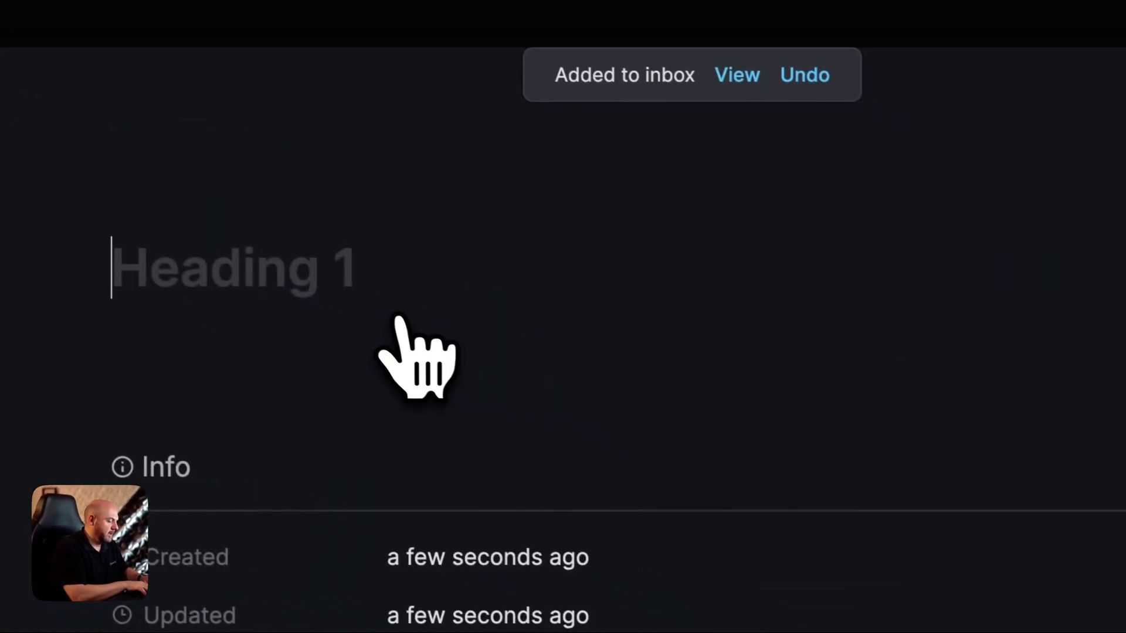
type("Testing")
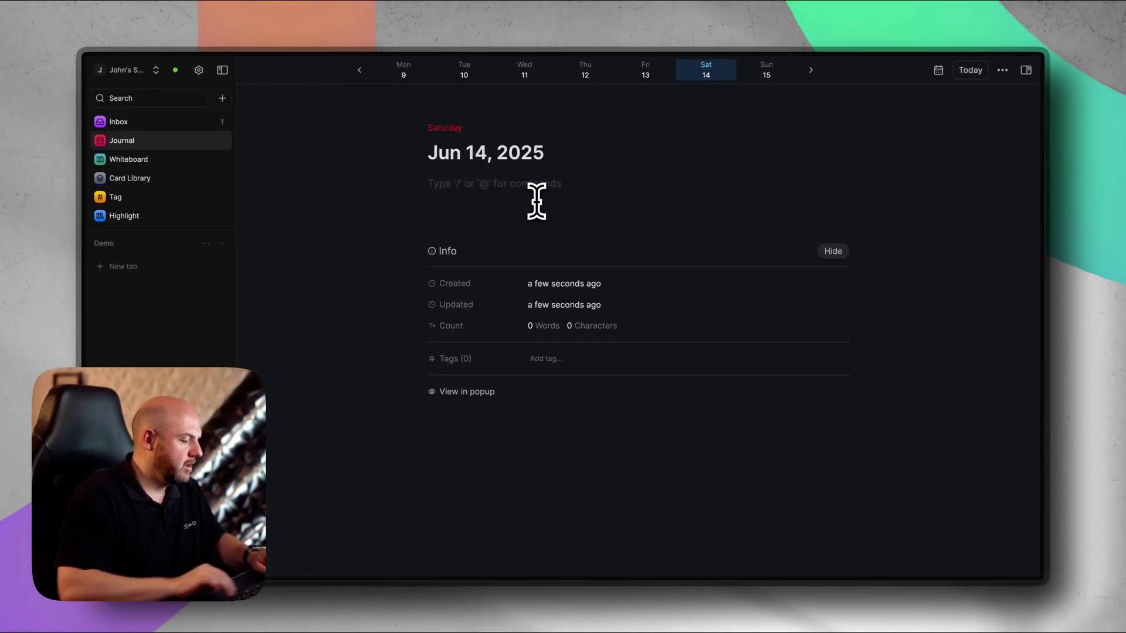
type("@New Testing ")
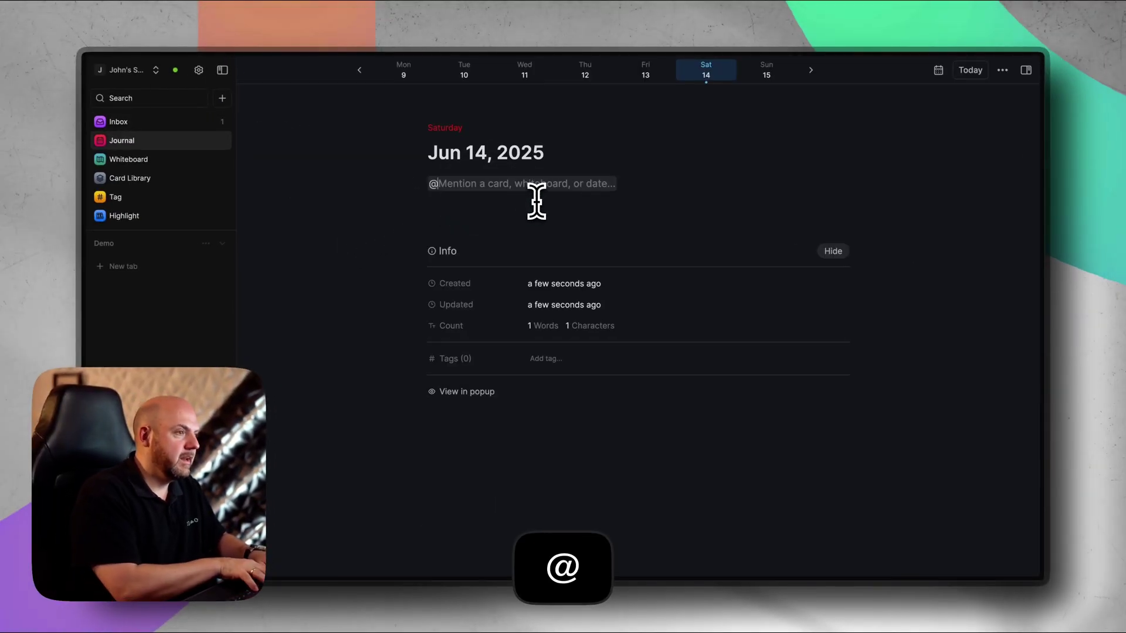
type("for Inbox")
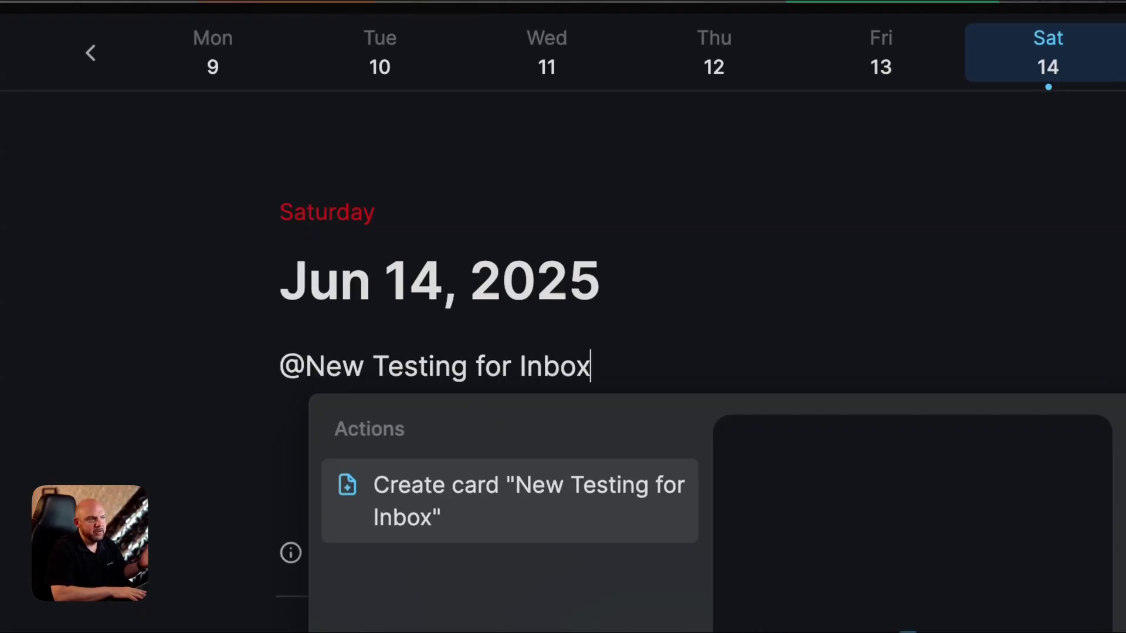
key("Return")
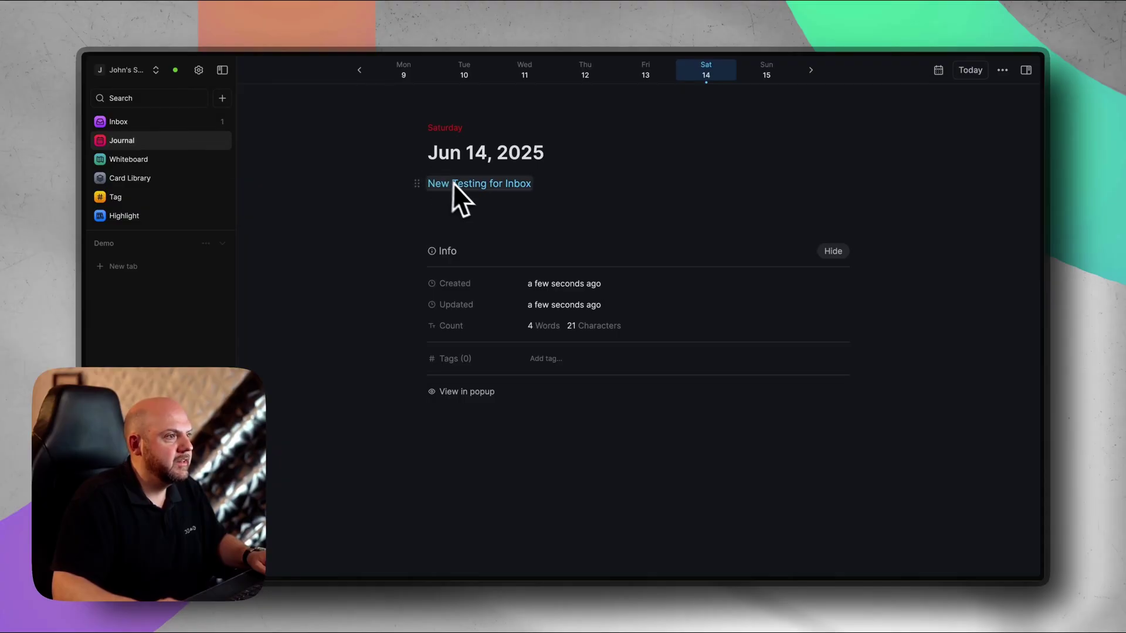
- Quick-capture a 'New Card in Card Library' card, then return to the two-card Inbox
left_click(199, 123)
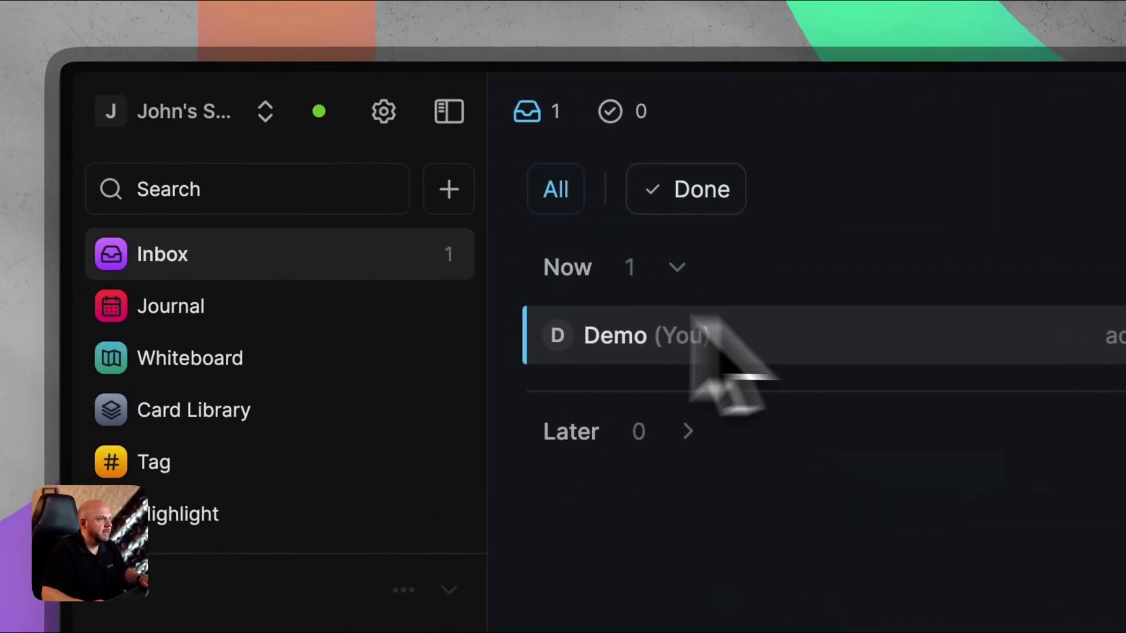
left_click(267, 309)
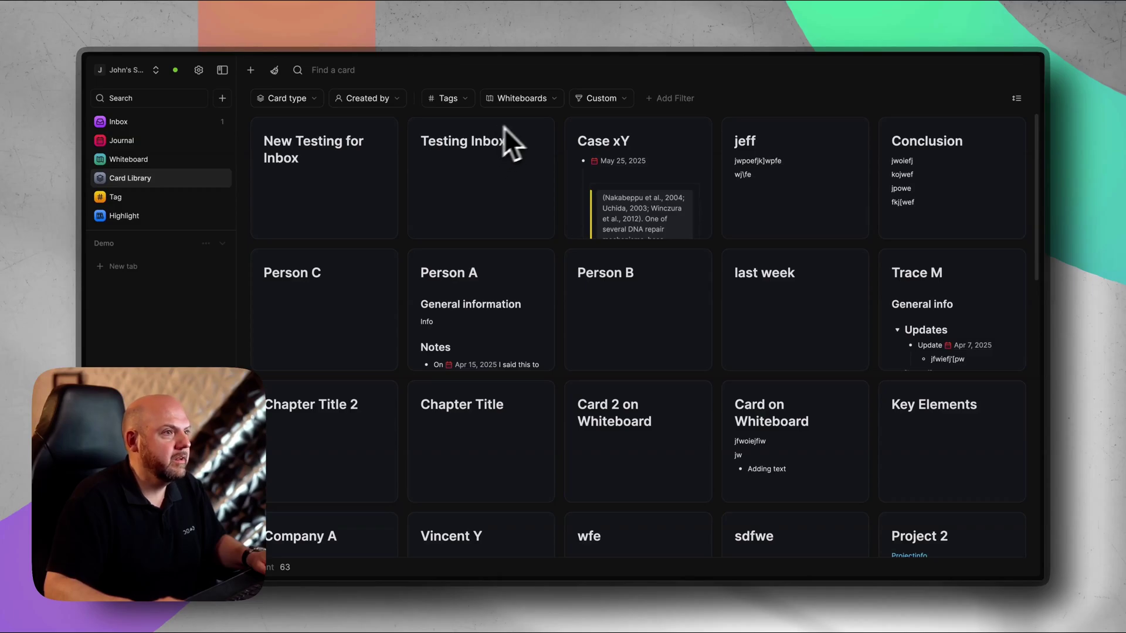
left_click(273, 71)
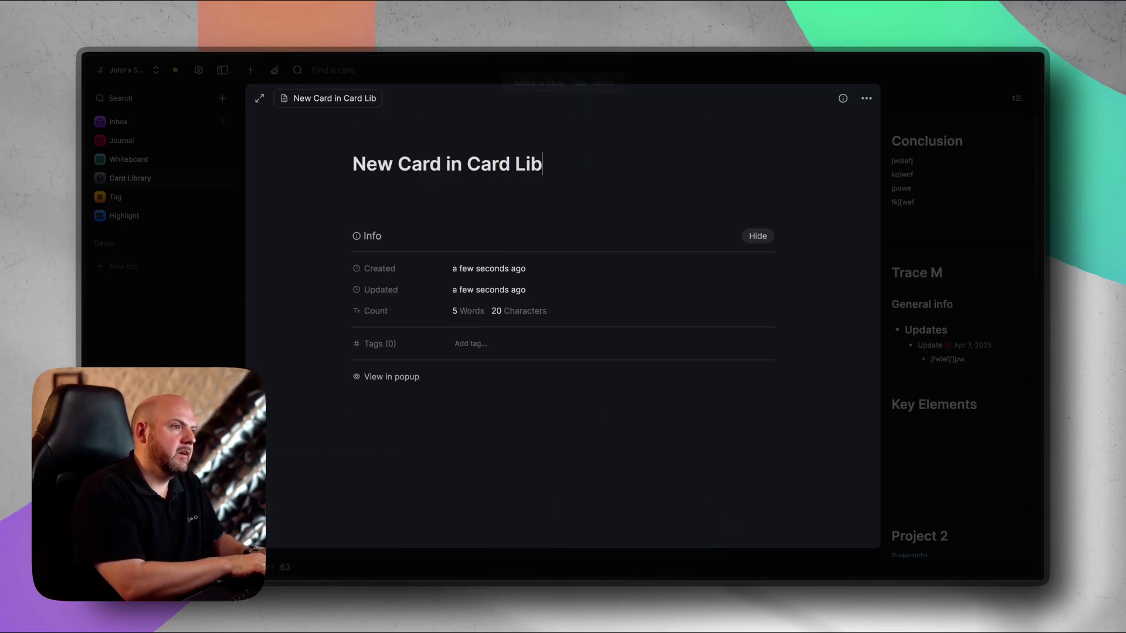
key("Escape")
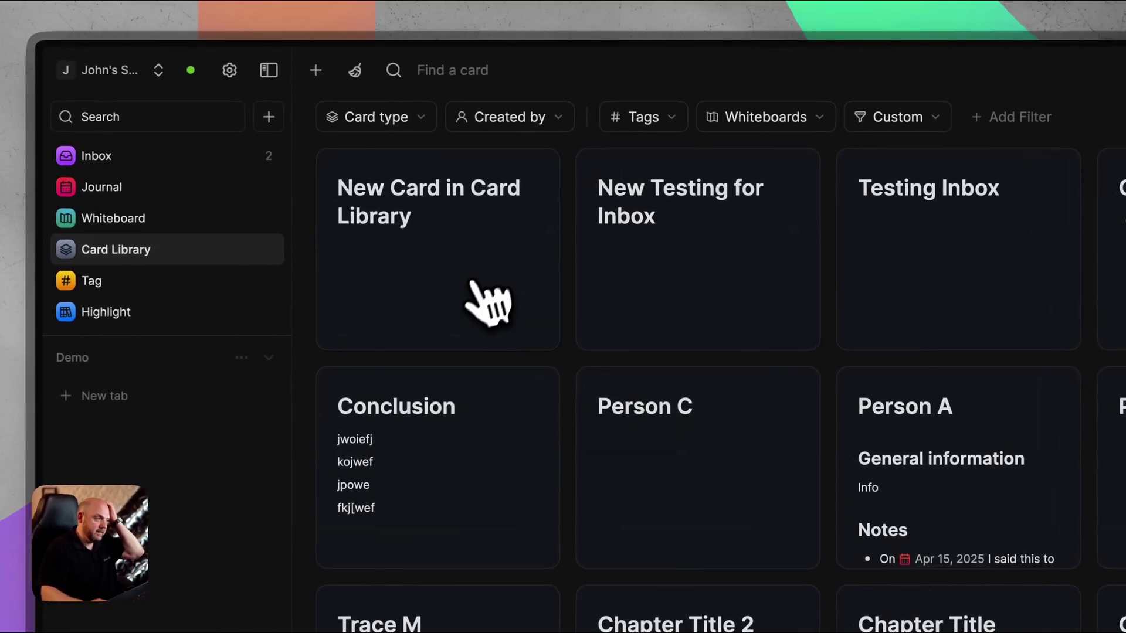
left_click(197, 157)
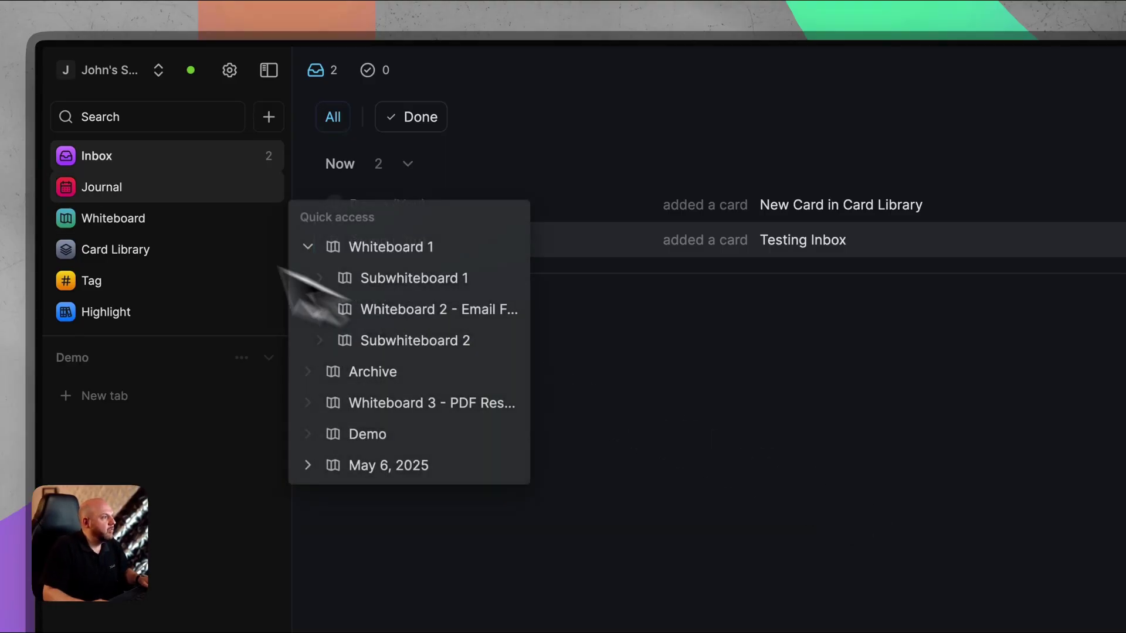
- Add and reposition a 'New Whiteboard Card' on Whiteboard 1, then go back to the Inbox
left_click(146, 222)
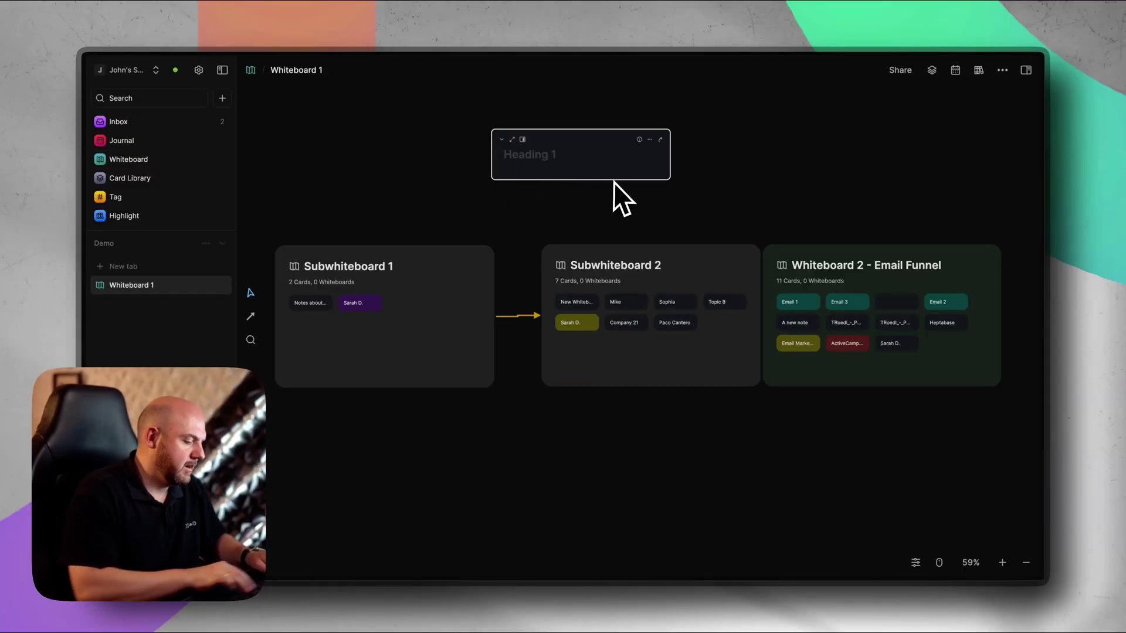
type("New")
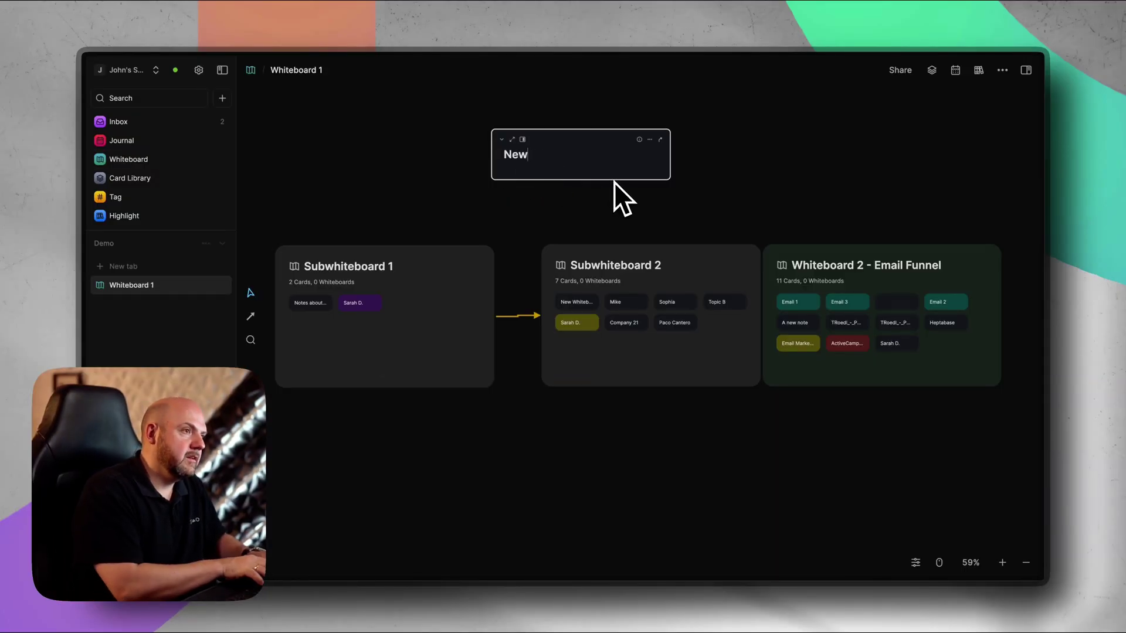
type(" Whiteboard Card")
key("Escape")
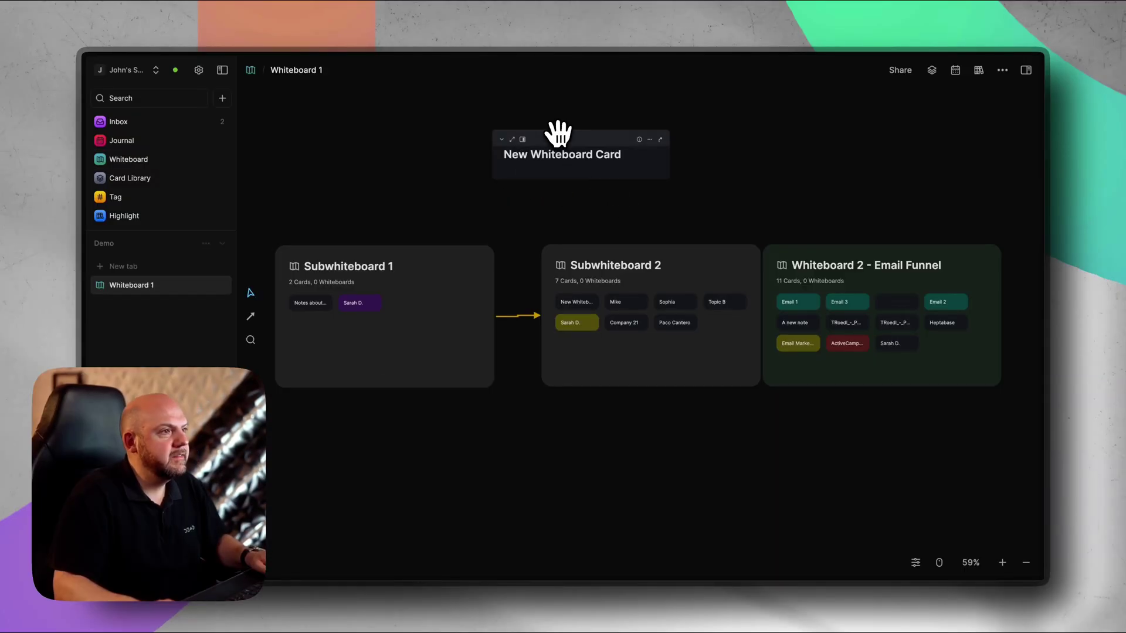
mouse_move(560, 132)
left_mouse_down()
mouse_move(636, 130)
mouse_move(543, 130)
left_mouse_up()
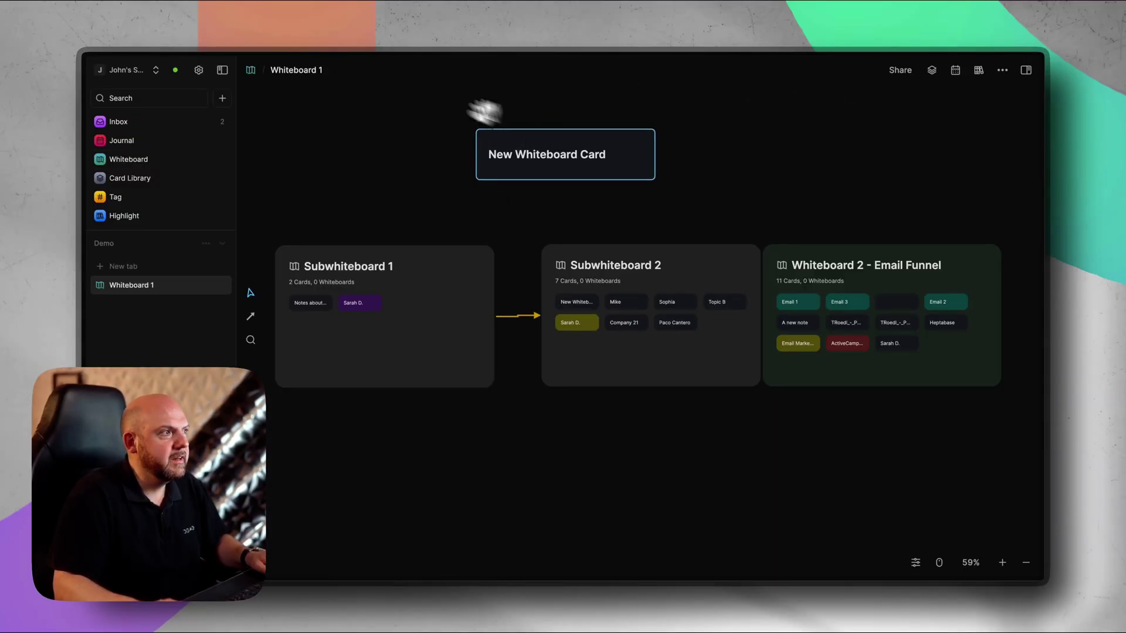
left_click(180, 124)
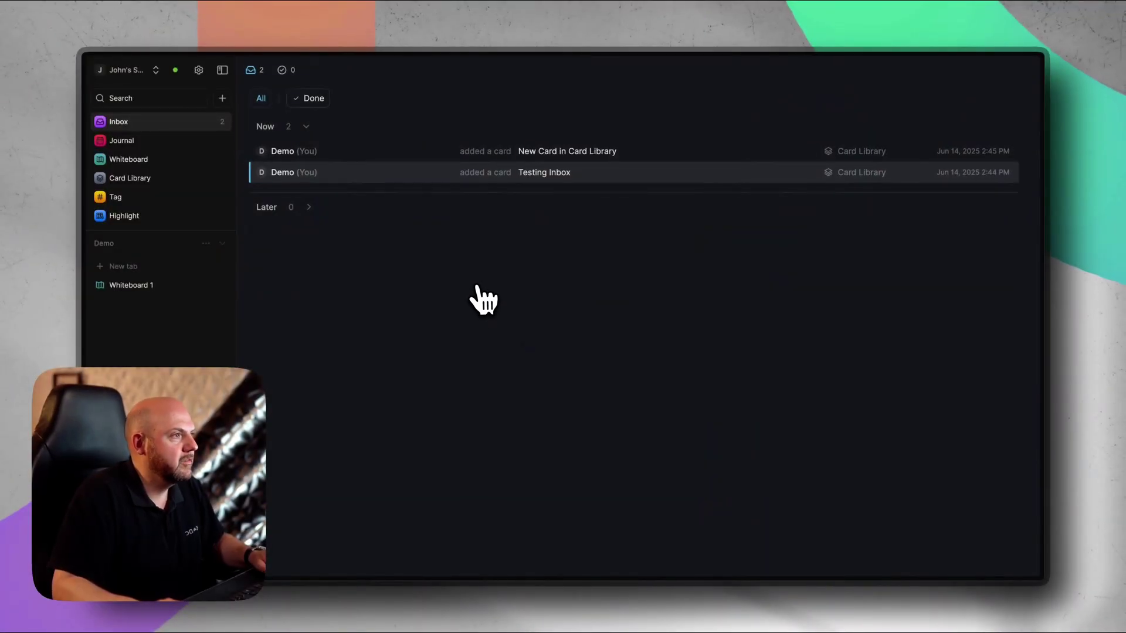
- Switch Arc to the 'My Note-Taking was a MESS' YouTube tab and scroll to its title
key("super+s")
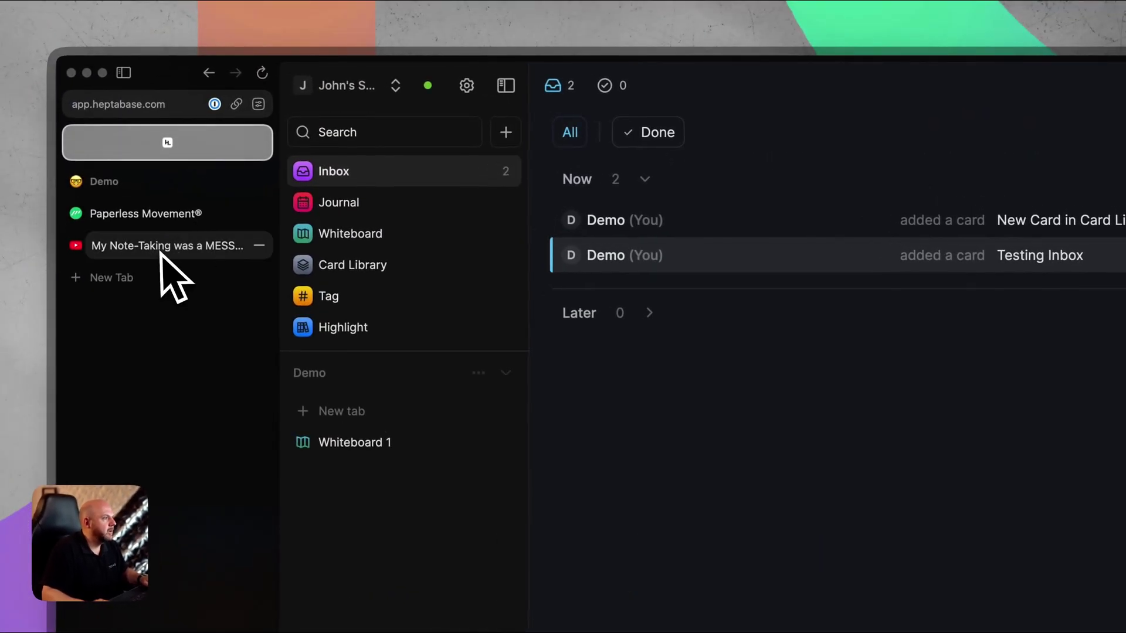
left_click(161, 251)
key("super+s")
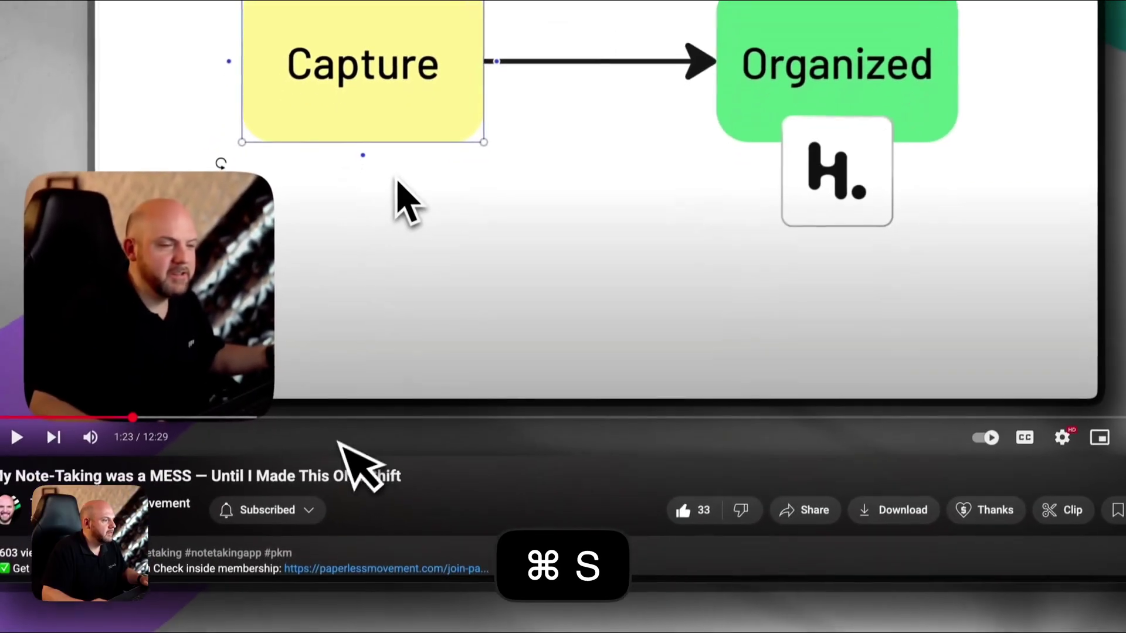
scroll(387, 455, "down", 2)
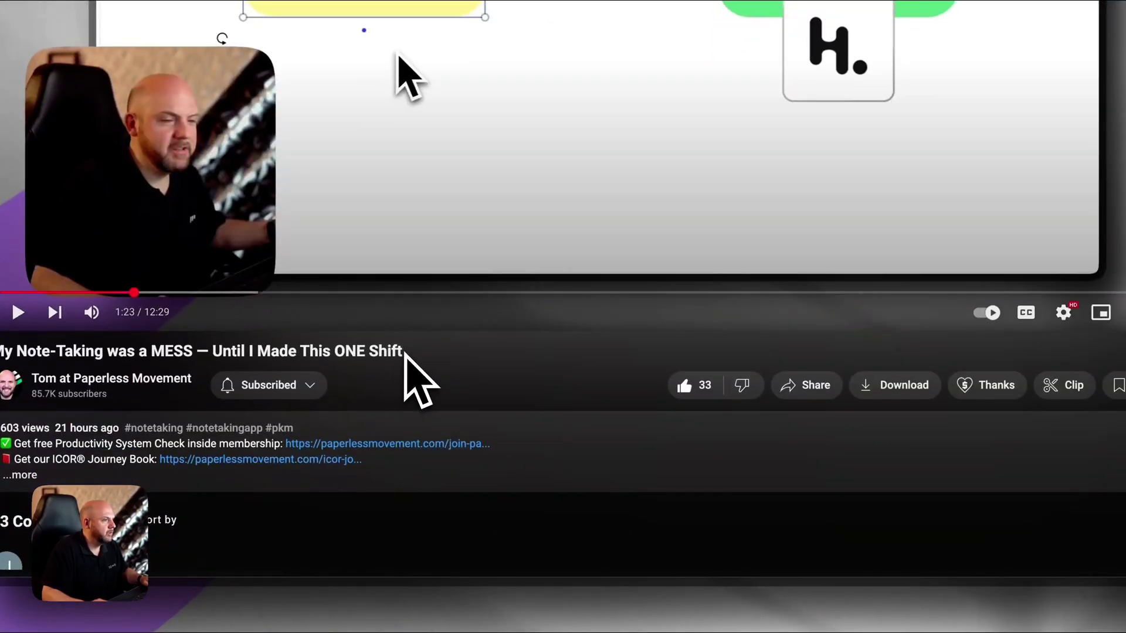
left_click_drag(404, 355, 3, 350)
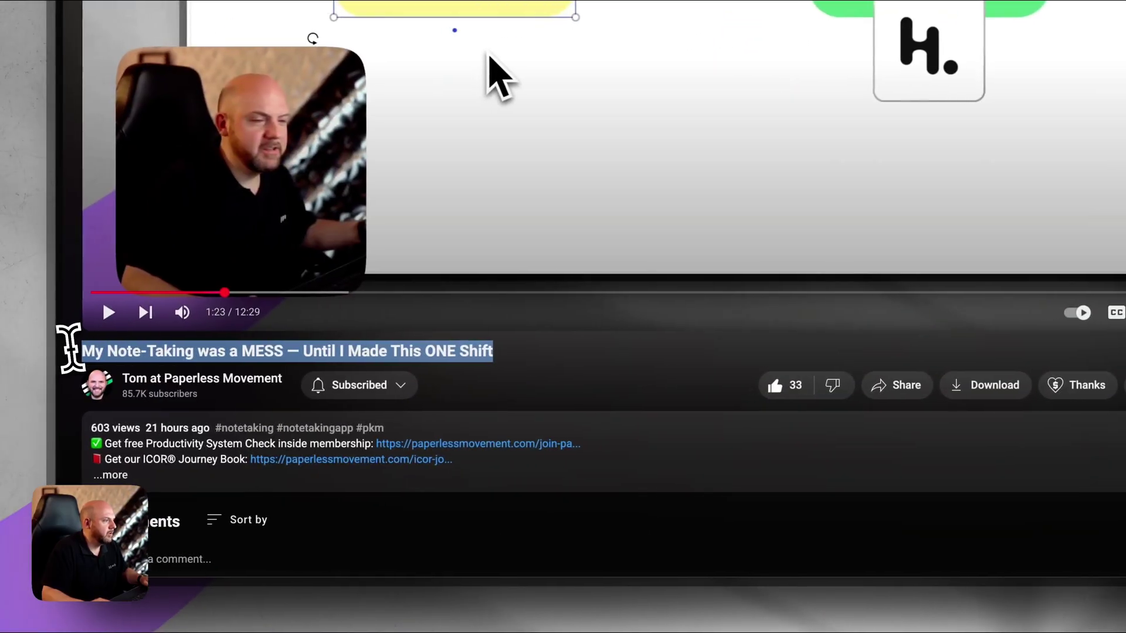
left_click(3, 351)
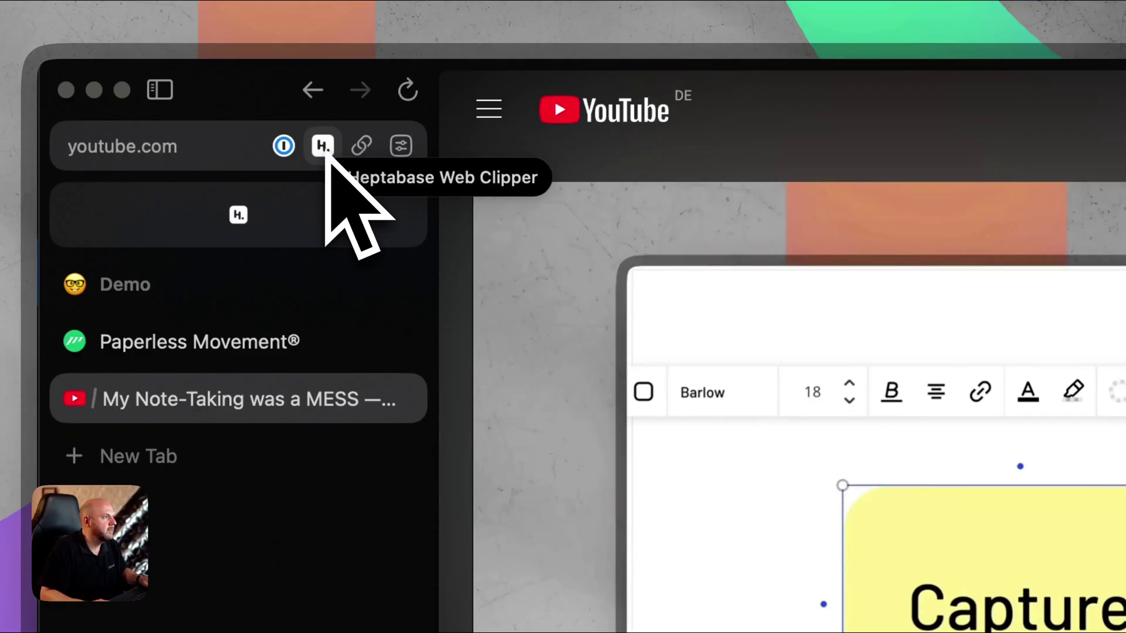
- Clip the YouTube video with the Web Clipper, tag it 'people', and return to Heptabase
left_click(323, 146)
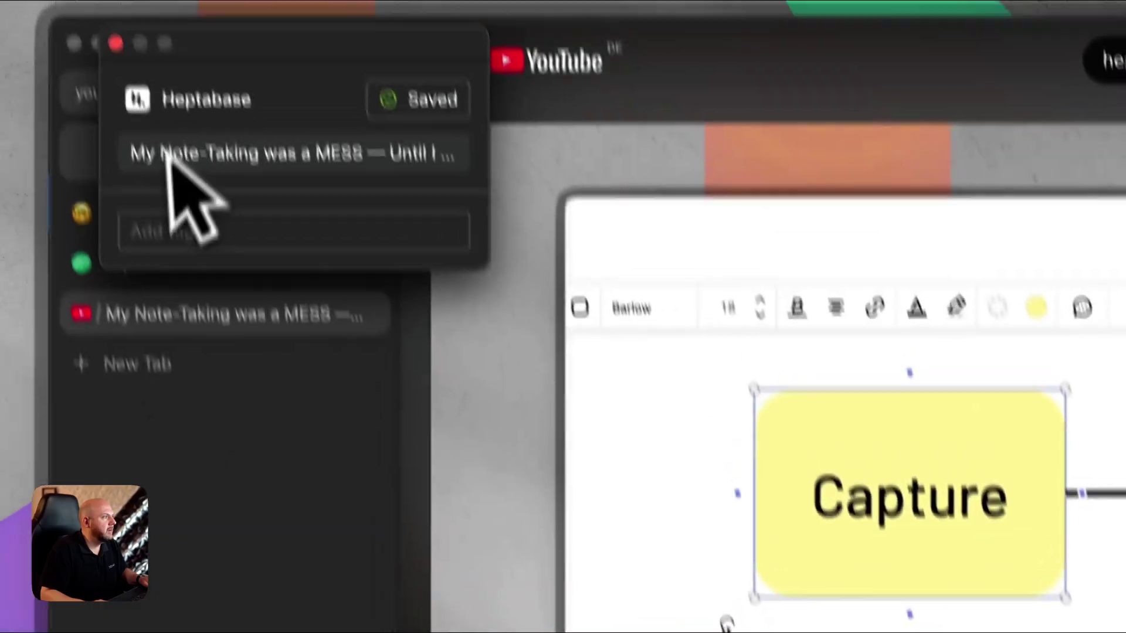
left_click_drag(157, 197, 512, 198)
left_click(256, 276)
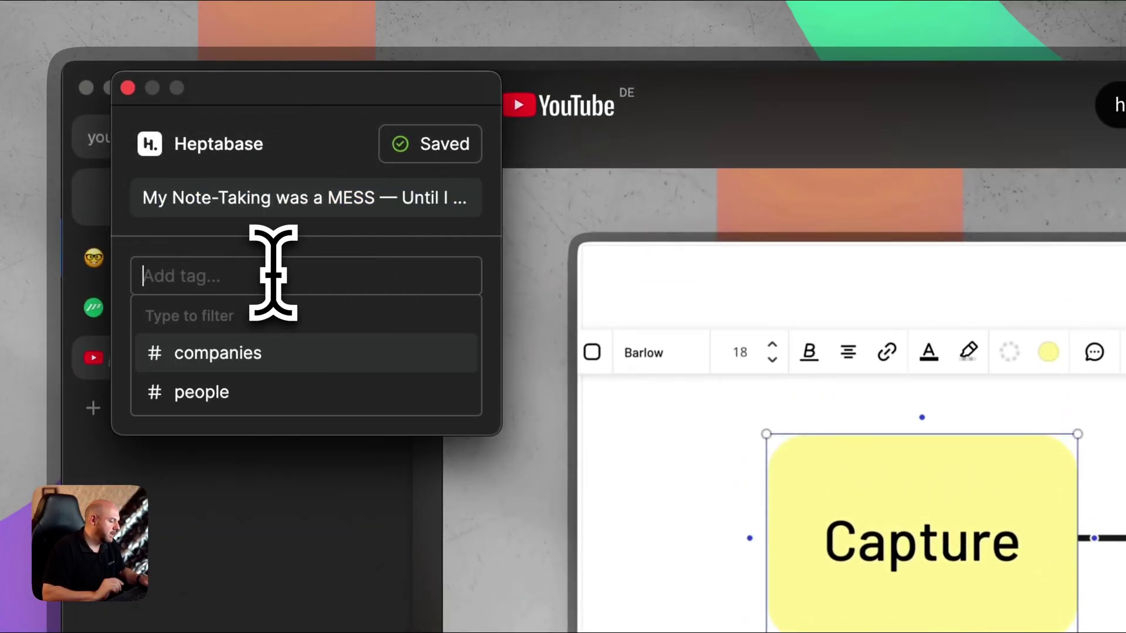
type("video")
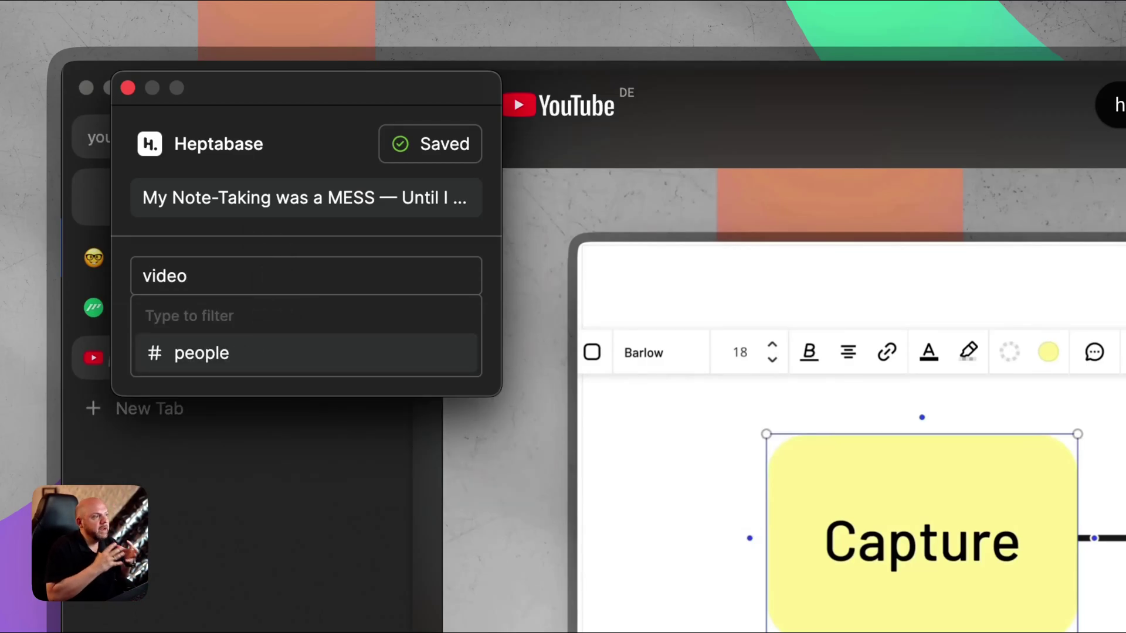
key("BackSpace")
key("BackSpace")
key("BackSpace")
key("BackSpace")
key("BackSpace")
left_click(295, 392)
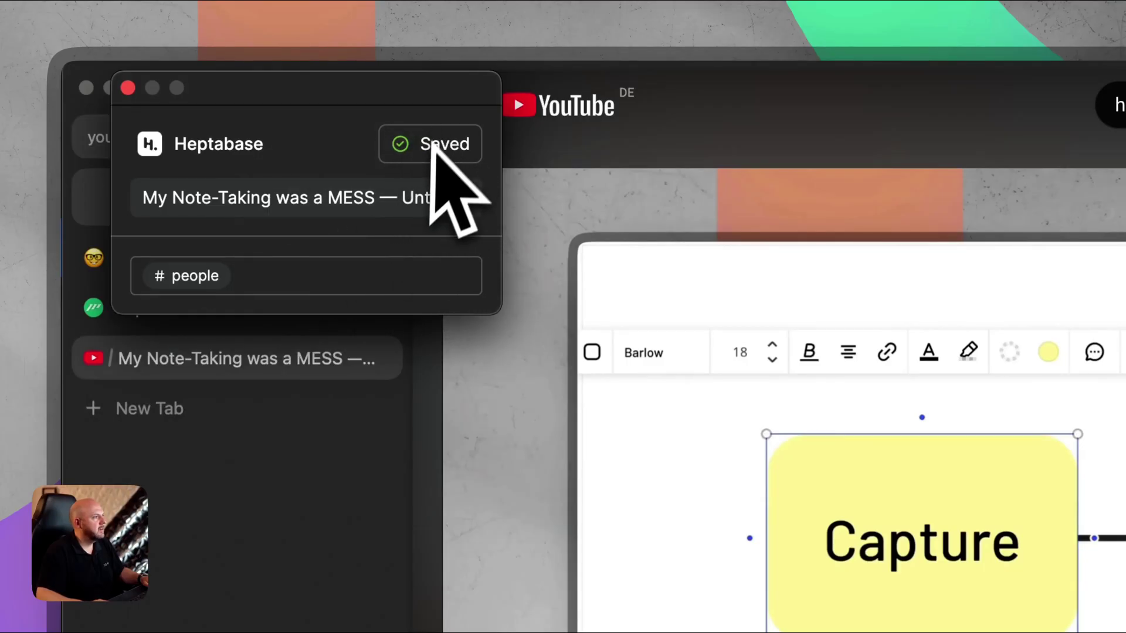
left_click(128, 88)
left_click(276, 201)
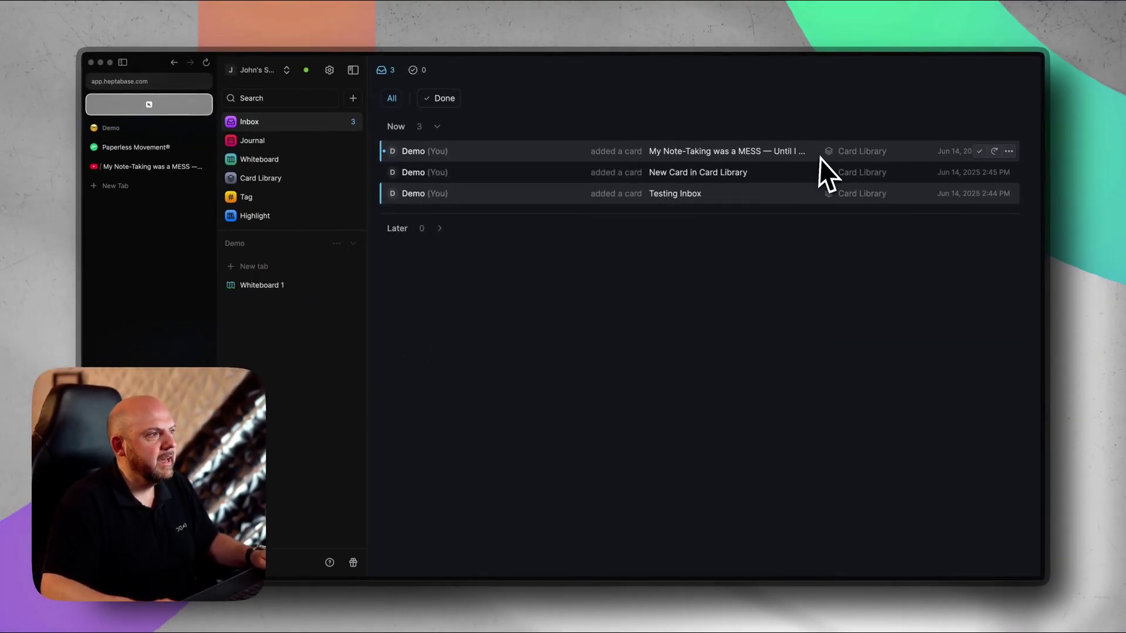
- Hide Arc's tab list, confirm the clipped video in the Card Library, and return to the Inbox
key("super+s")
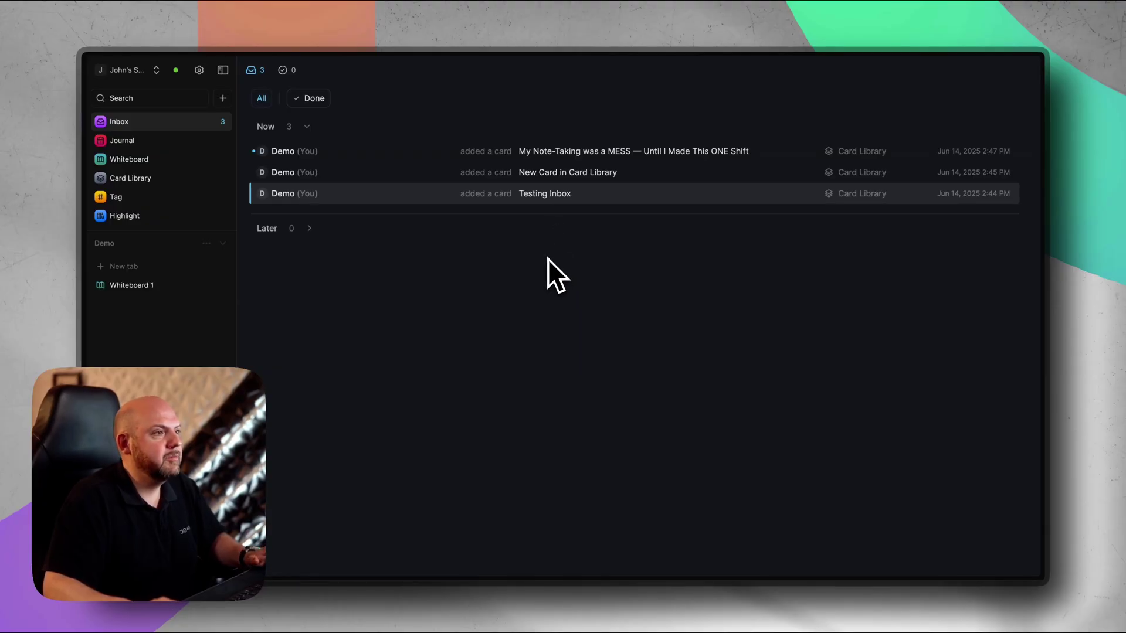
left_click(182, 183)
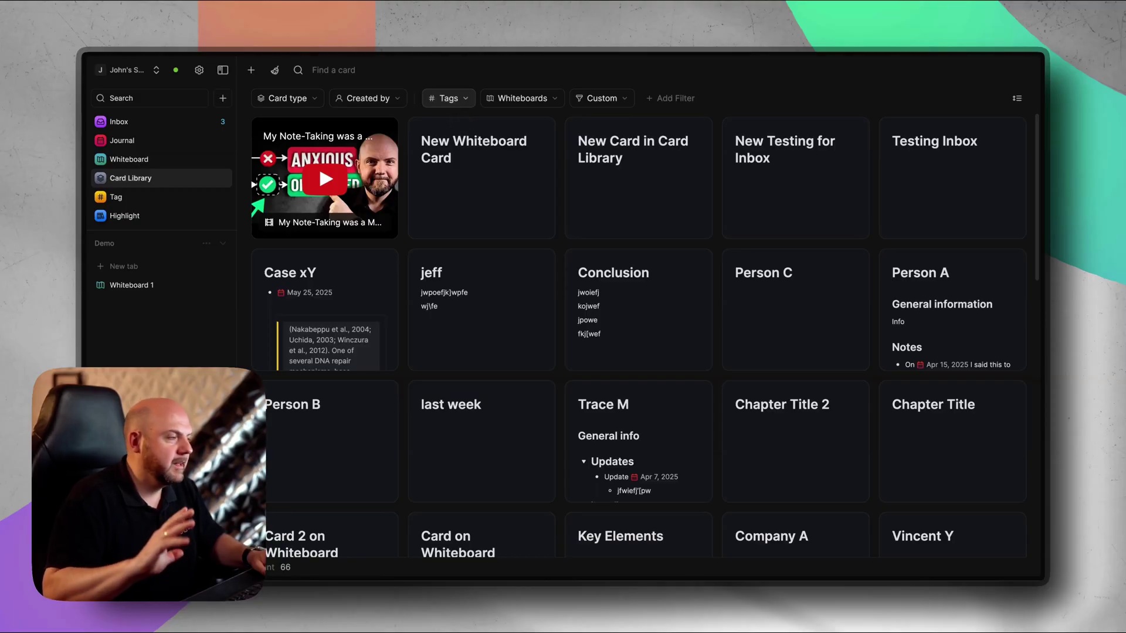
left_click(141, 121)
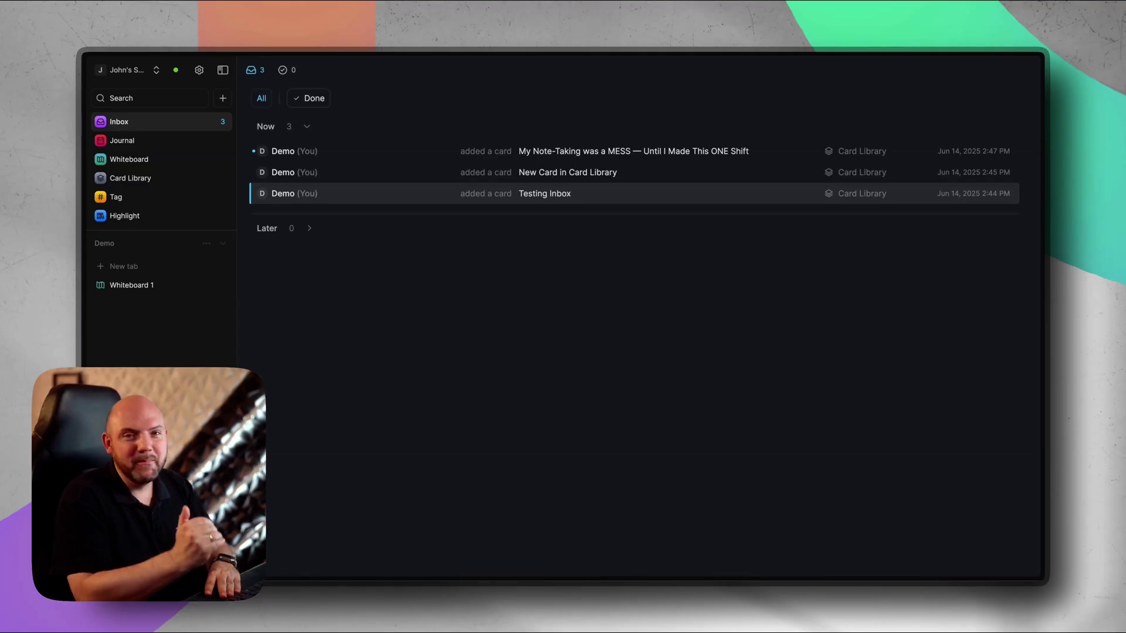
- Open the clipped video card beside the Inbox and adjust the panel width
left_click(512, 156)
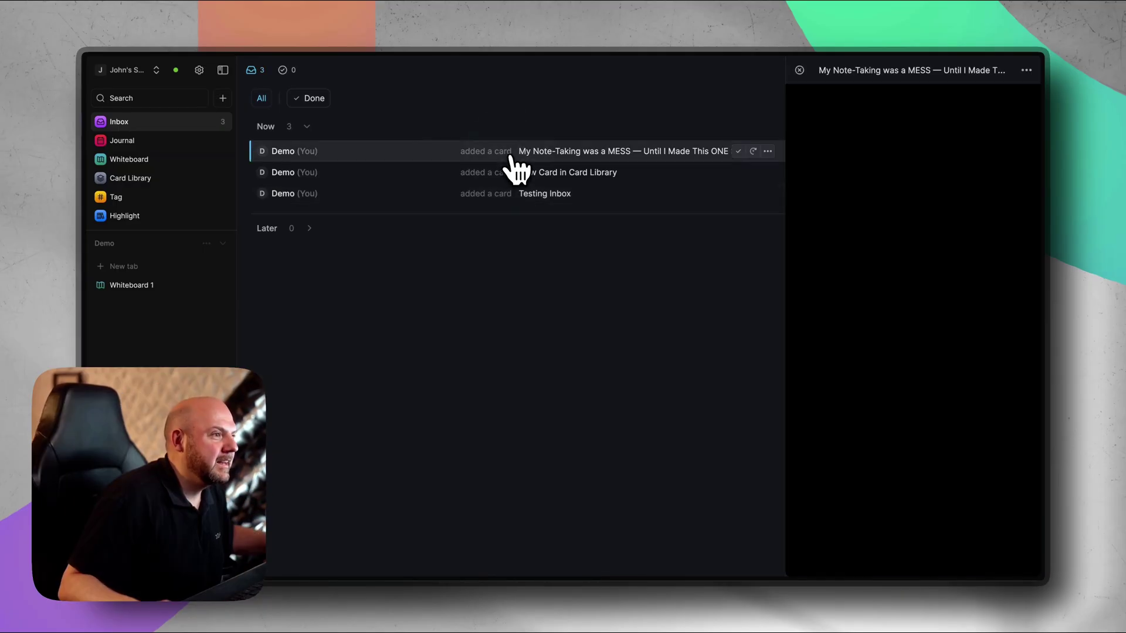
left_click_drag(783, 232, 580, 239)
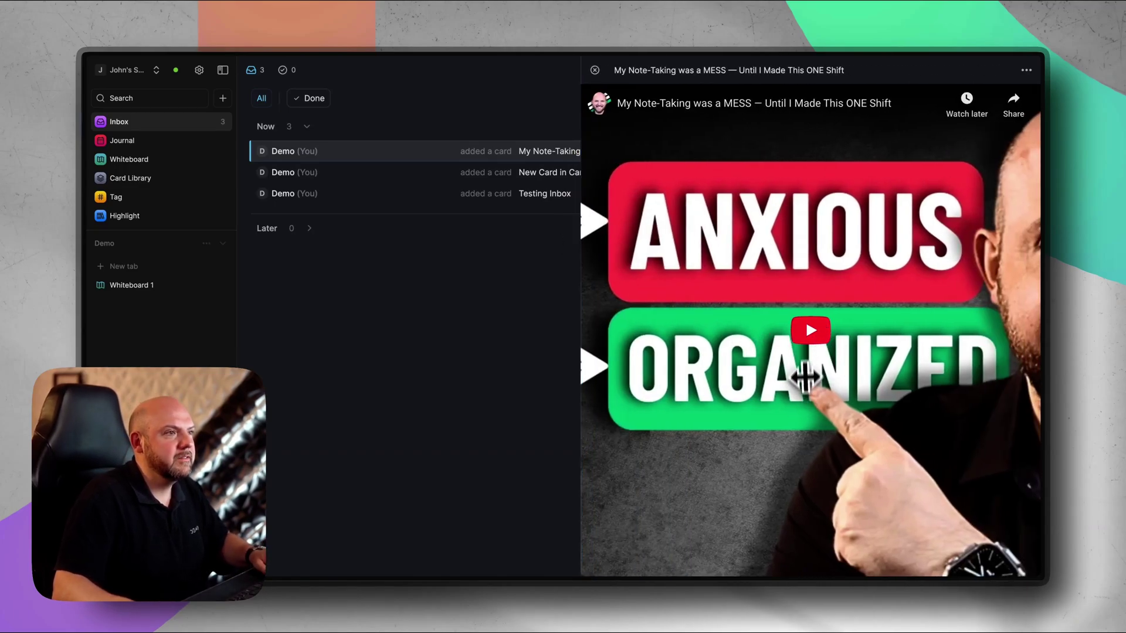
left_click(1026, 70)
left_click(966, 65)
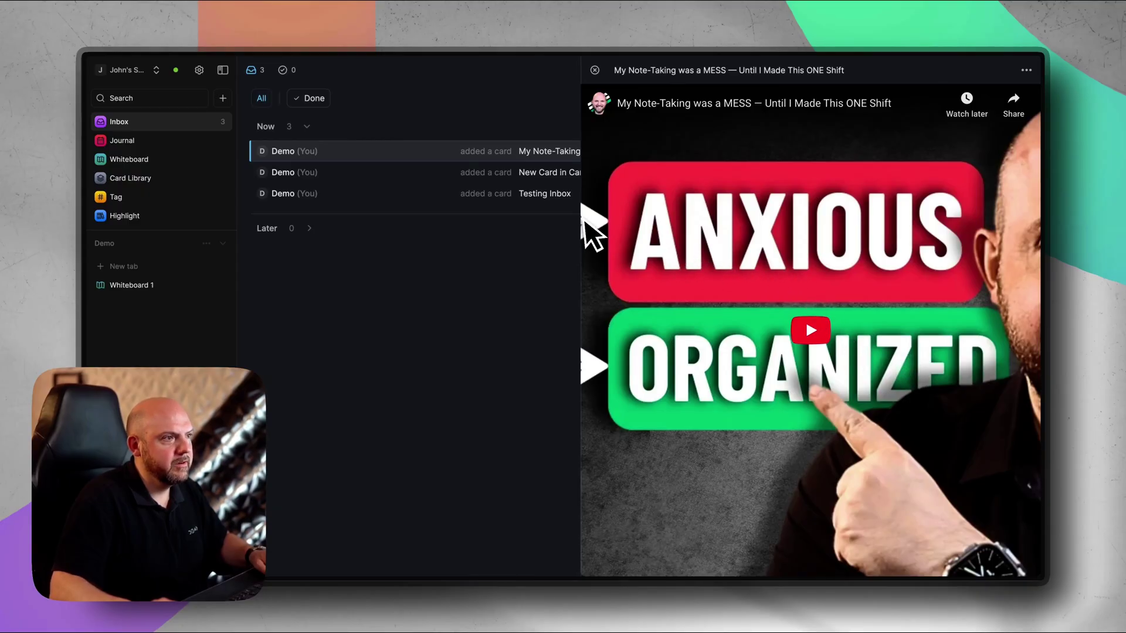
left_click_drag(582, 217, 669, 240)
- Play and pause the video, then open the video card from the Card Library grid
left_click(853, 351)
left_click(692, 564)
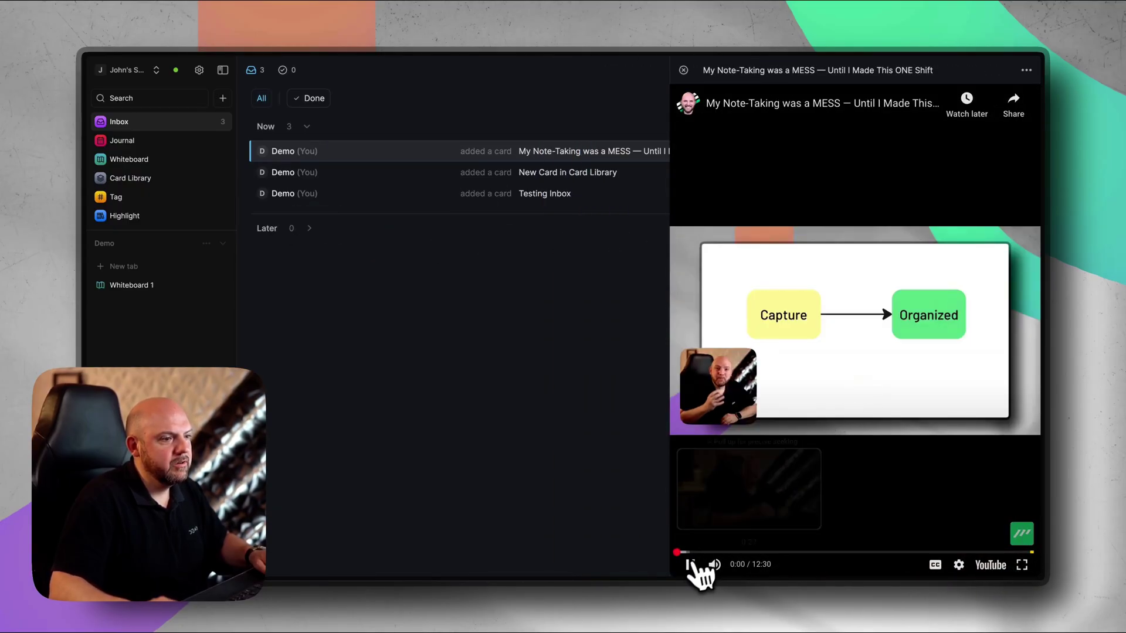
left_click(154, 179)
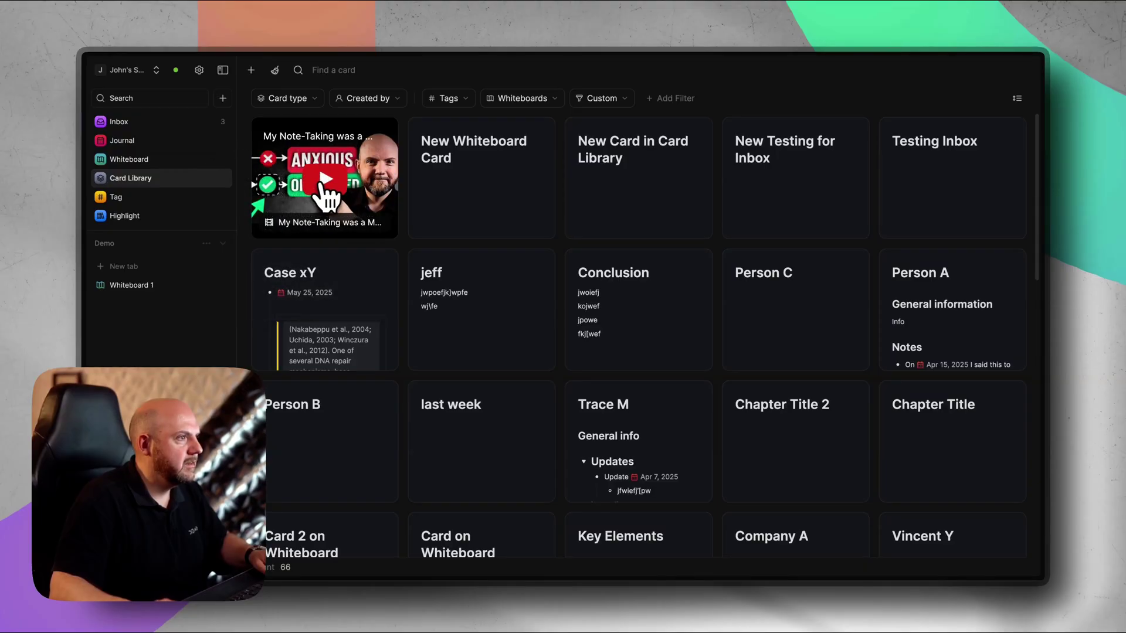
left_click(322, 196)
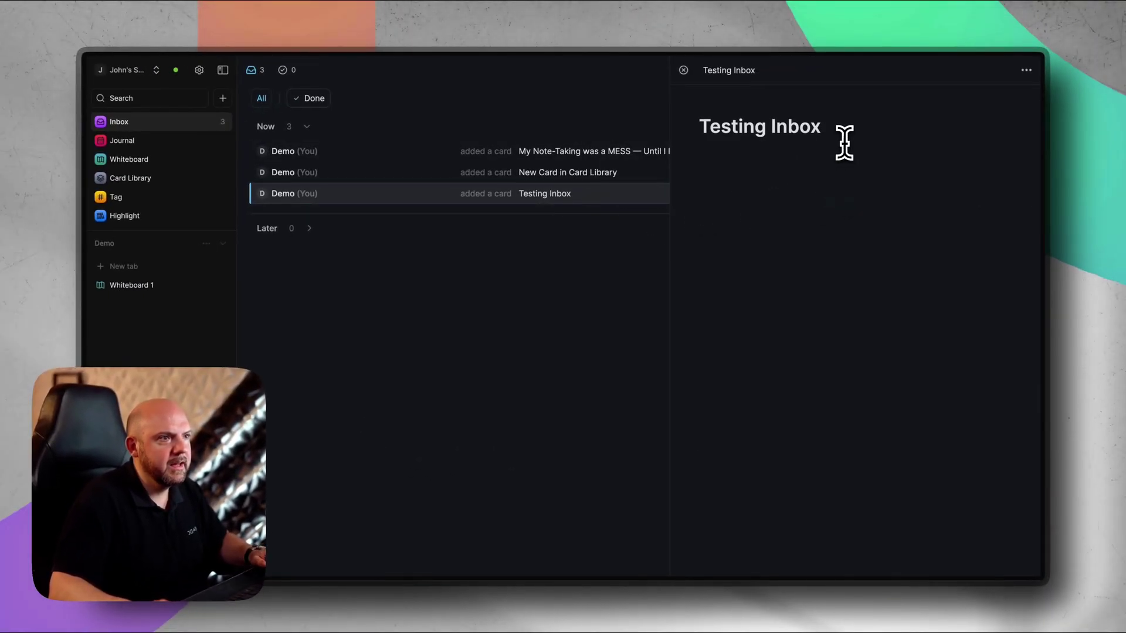
- Type three lines (wekf[w, wjopfe, Ajfoipwe) into the Testing Inbox card and close it
left_click(844, 143)
type("wekf[w")
key("Return")
type("wjopfe")
key("Return")
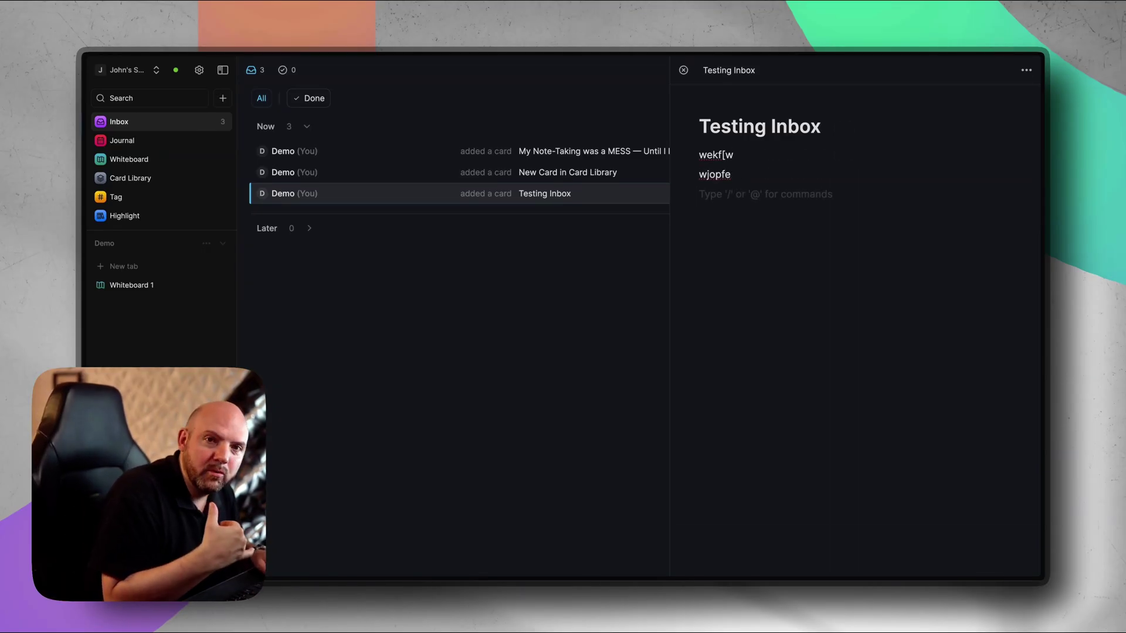
type("Ajfoipwe")
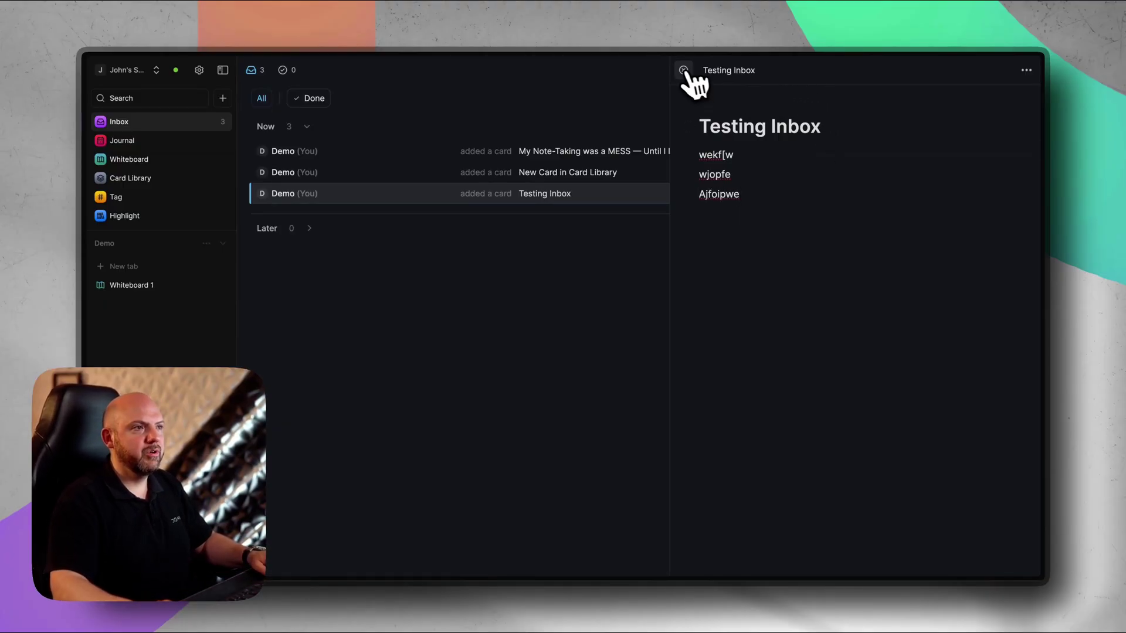
left_click(683, 71)
- Mark Testing Inbox done and open 'New Card in Card Library' from the Card Library
left_click(976, 194)
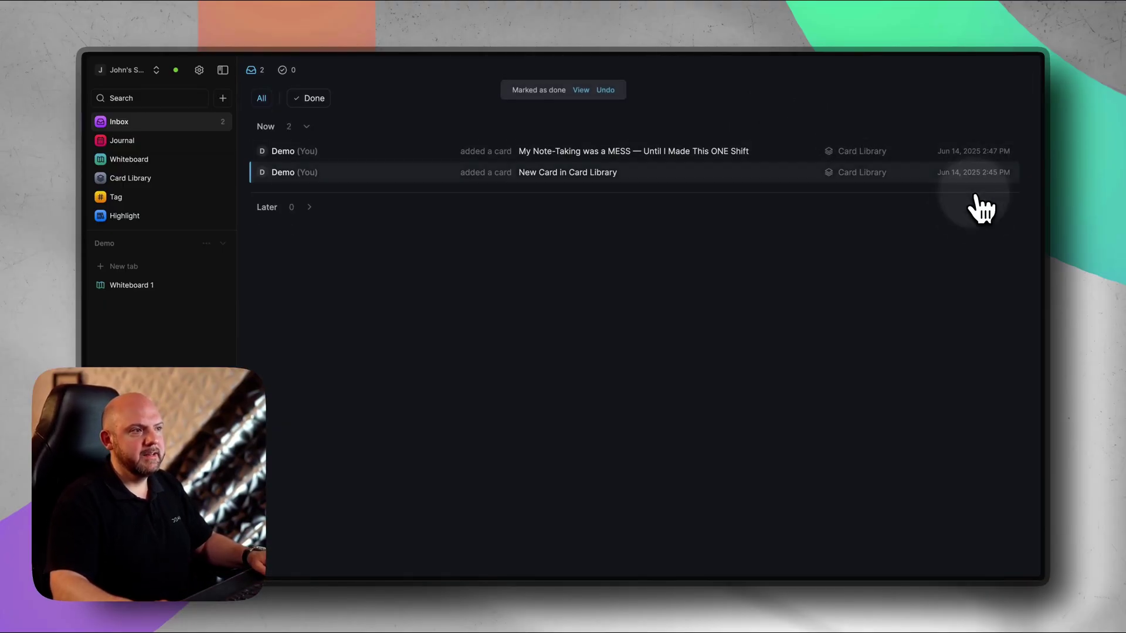
left_click(187, 196)
left_click(182, 179)
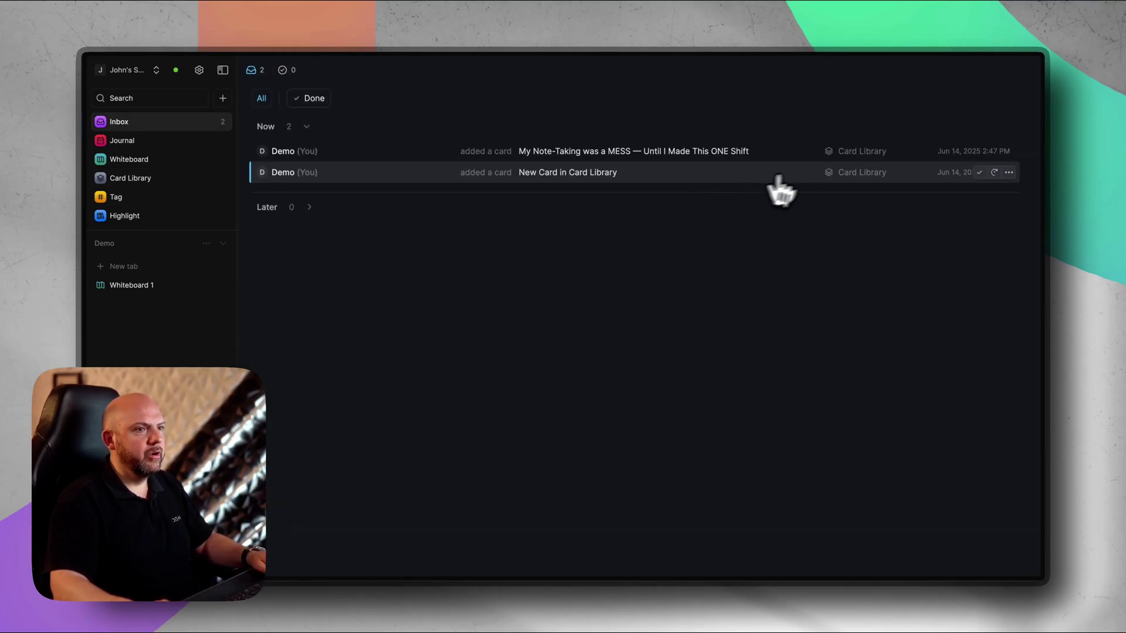
left_click(765, 174)
- Tag the 'New Card in Card Library' card with 'people'
left_click(1026, 69)
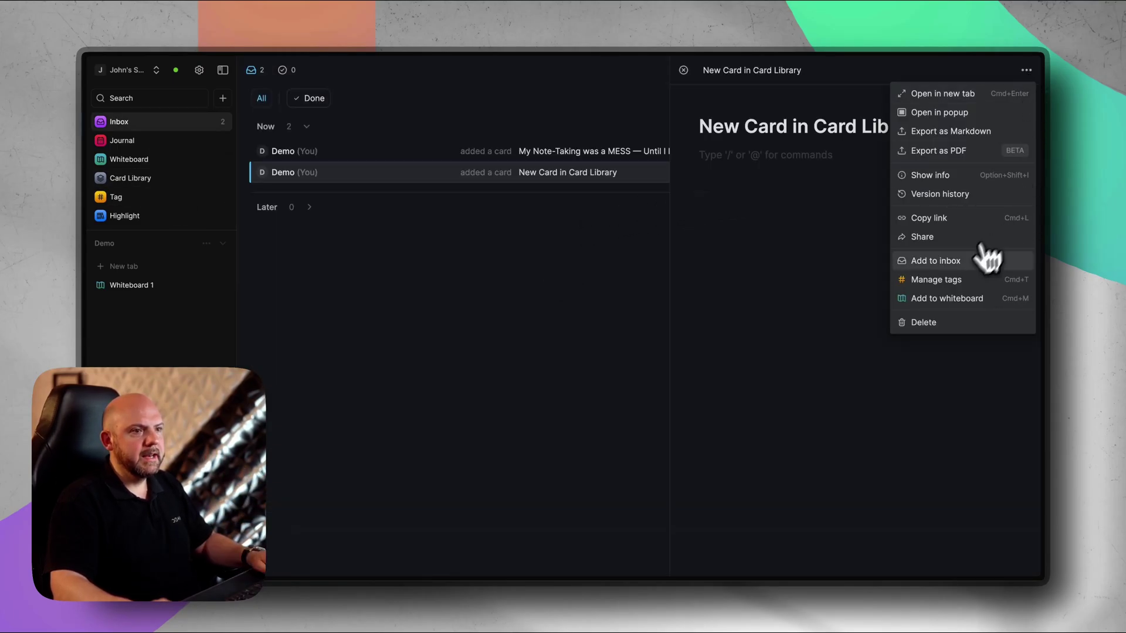
left_click(982, 284)
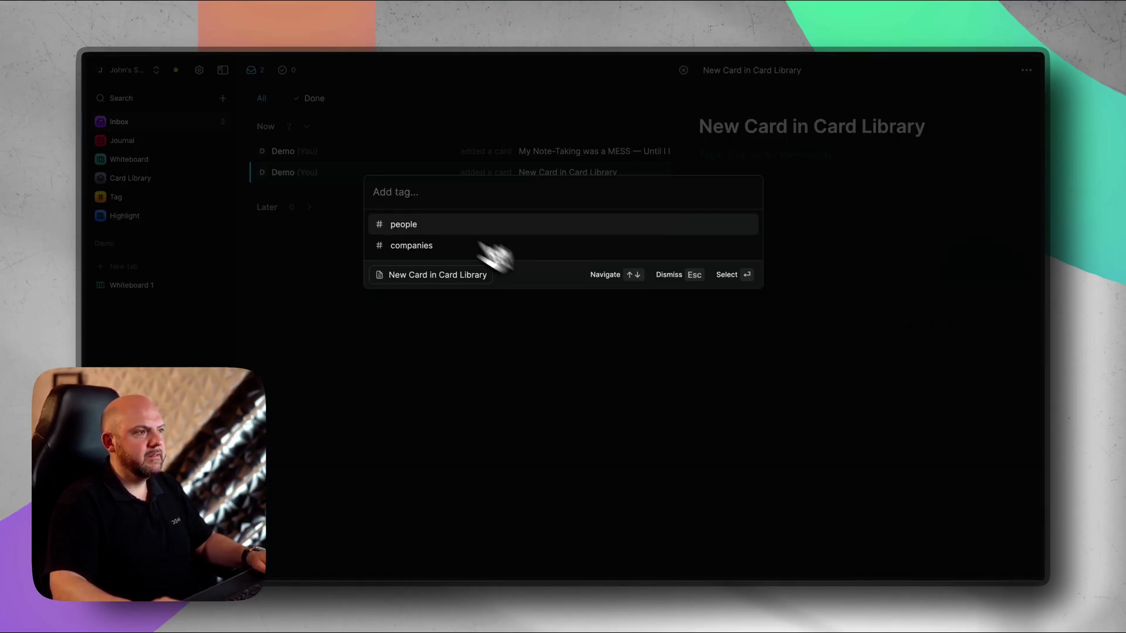
left_click(473, 225)
left_click(853, 218)
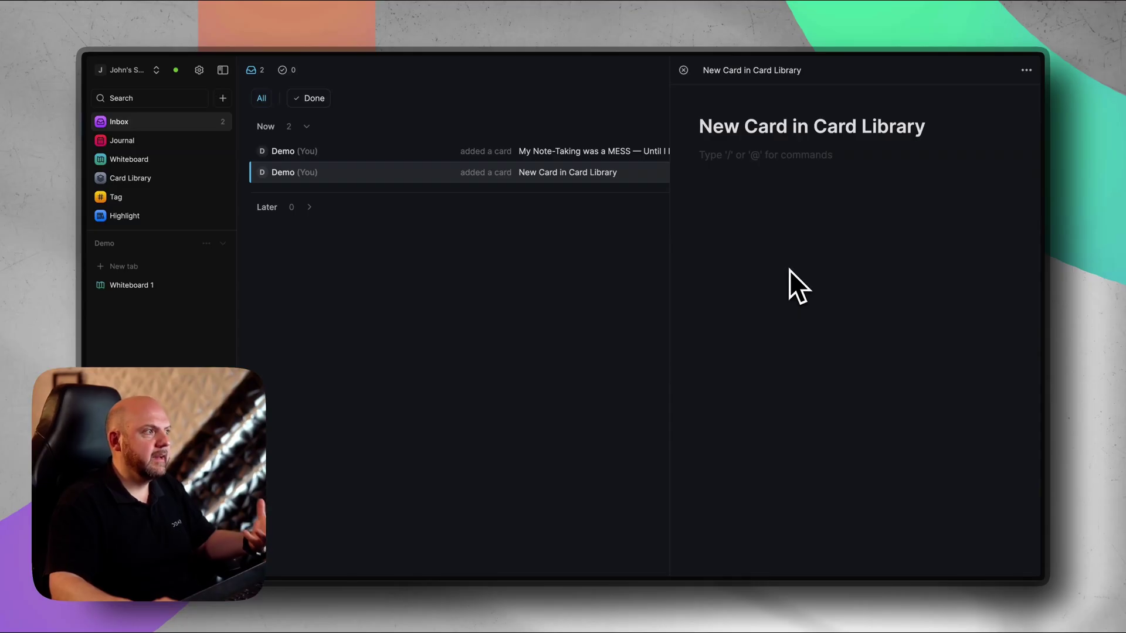
- Open the card in a popup and set its Country property to US
left_click(1026, 70)
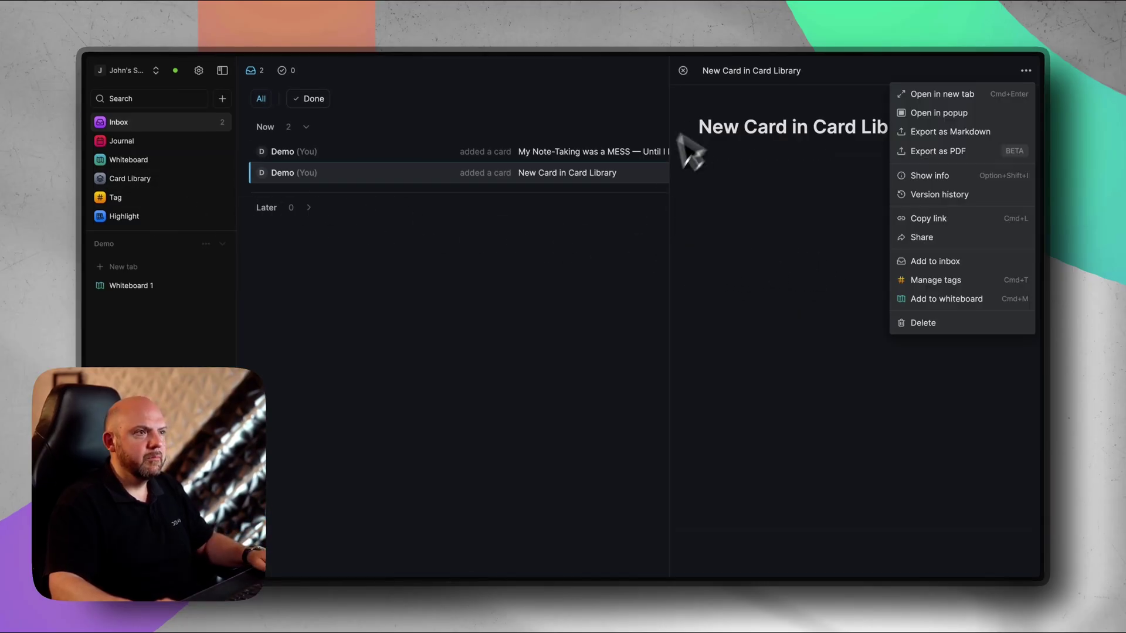
left_click(1000, 113)
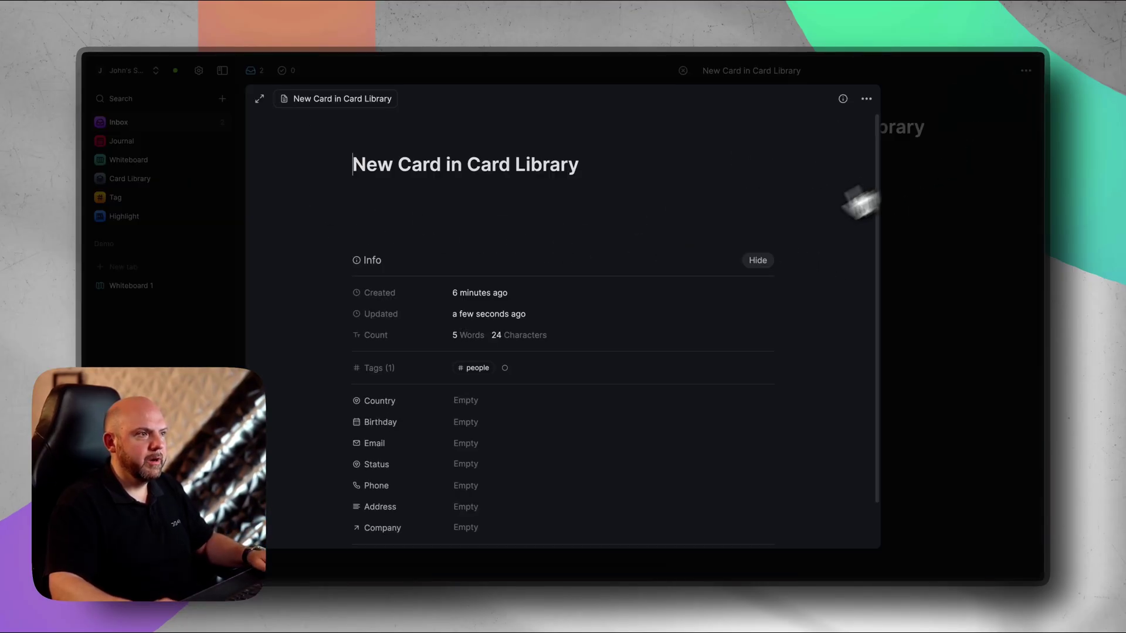
scroll(515, 460, "down", 2)
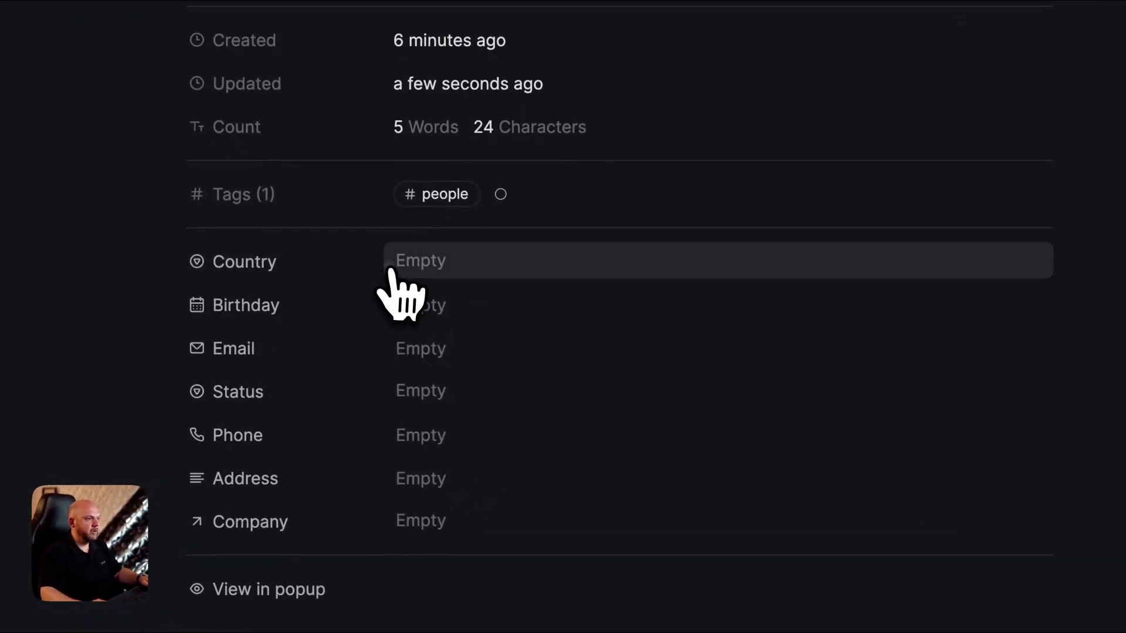
left_click(454, 353)
left_click(486, 342)
left_click(446, 350)
- Set the card's Status to Cold Lead and link it to Company A
type("dfwe")
left_click(448, 392)
left_click(447, 463)
left_click(454, 523)
left_click(683, 577)
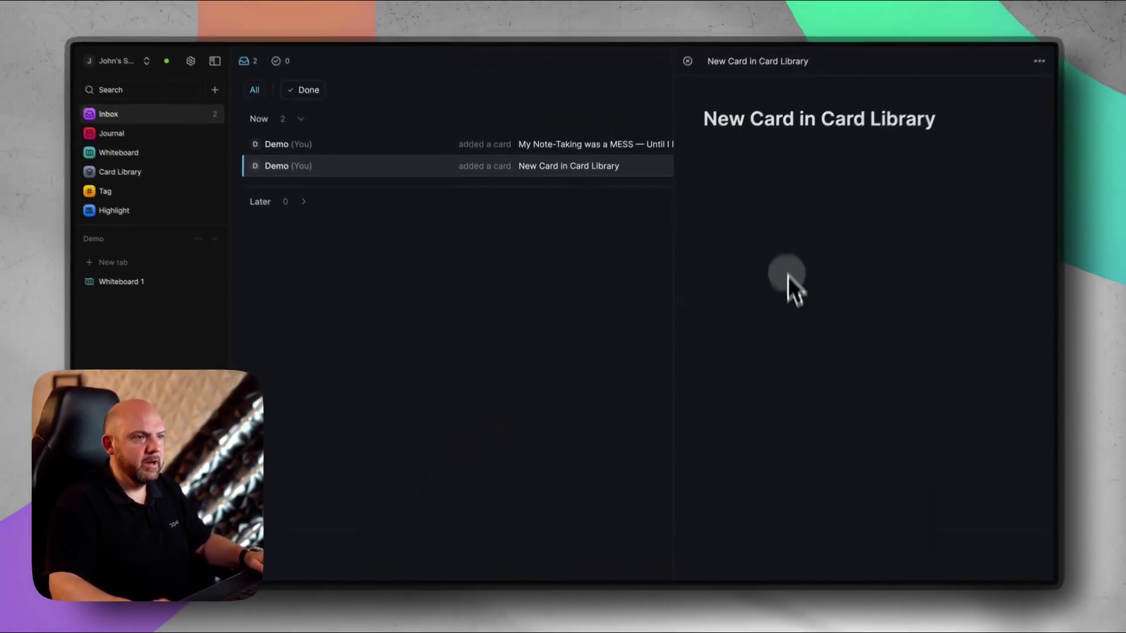
- Close the card panel and snooze New Card in Card Library until tomorrow, Jun 15, 2025
left_click(787, 275)
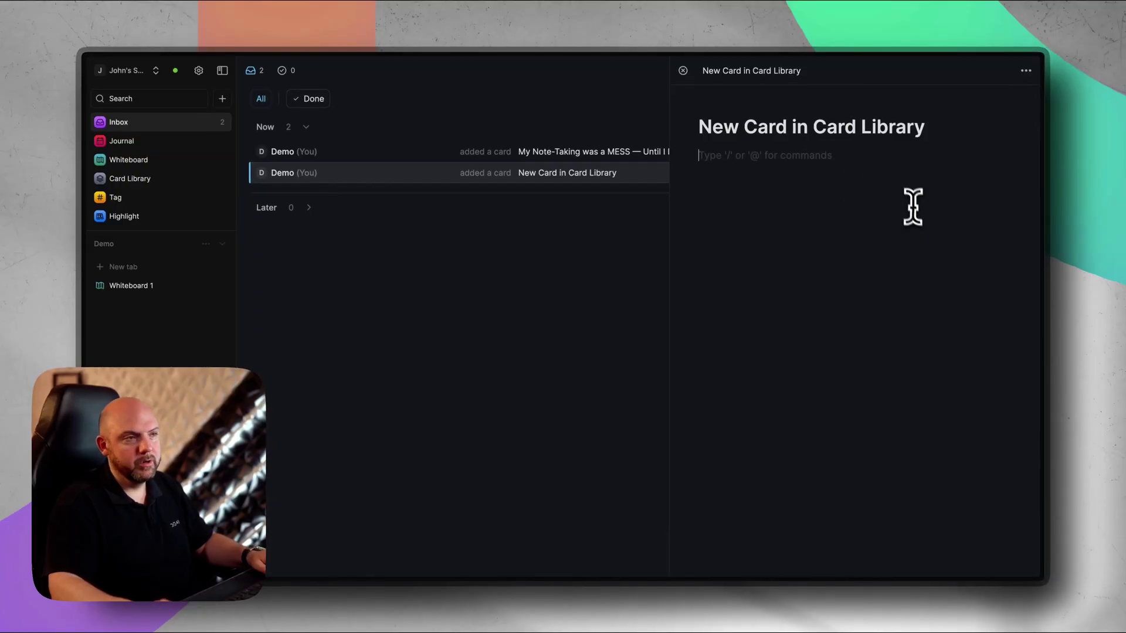
left_click(682, 70)
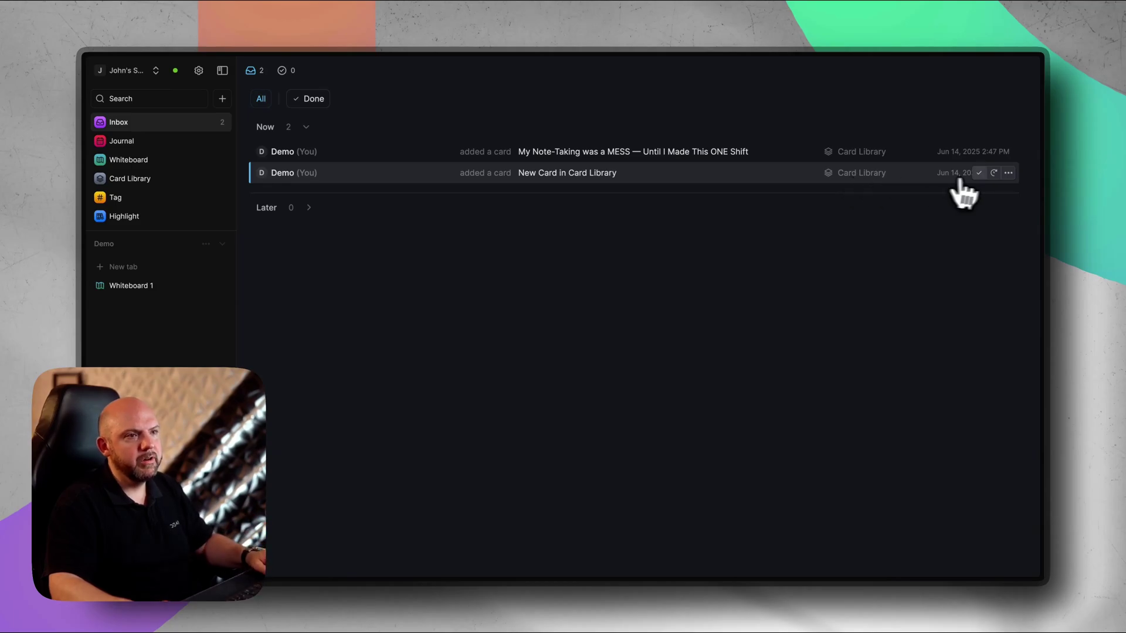
left_click(994, 172)
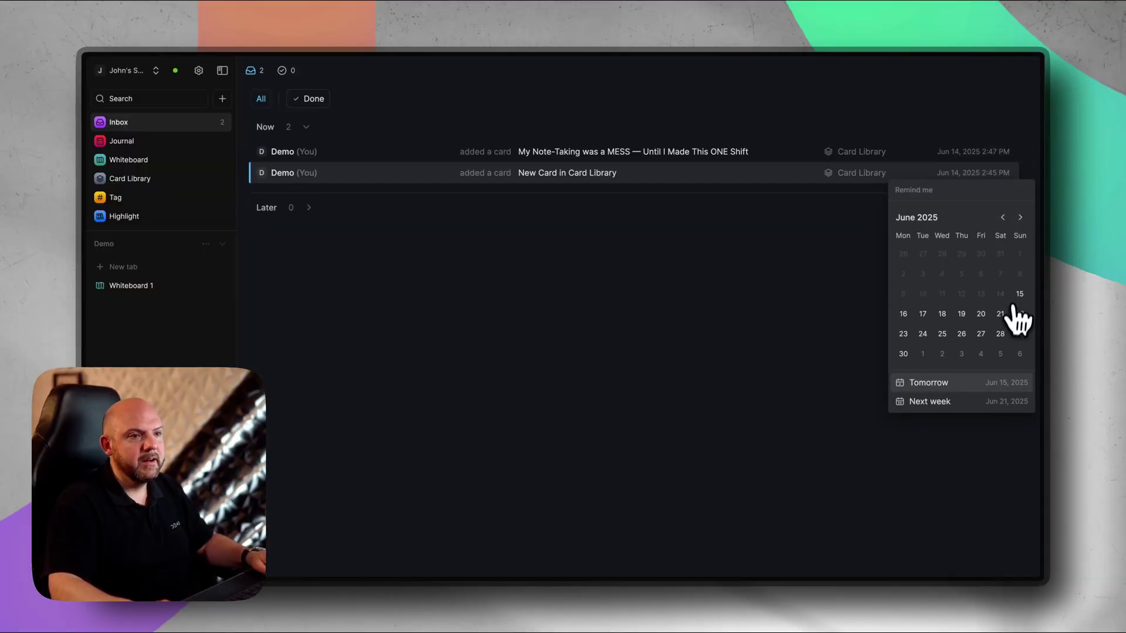
left_click(928, 383)
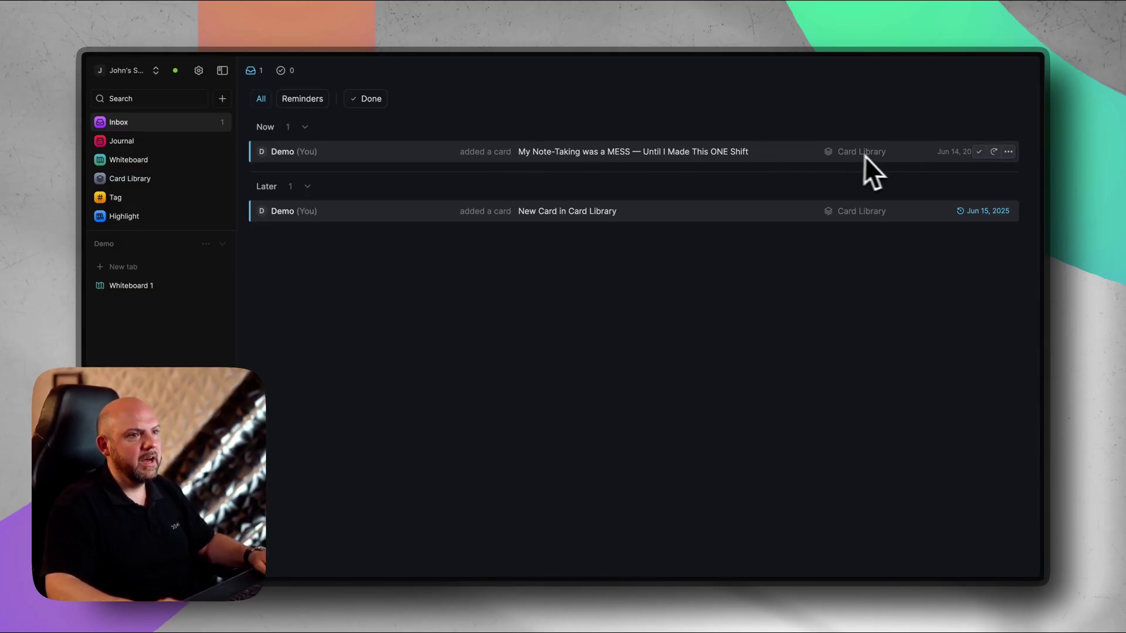
- Add the video card to the May 6, 2025 whiteboard, view it there, and return to Inbox
left_click(1014, 154)
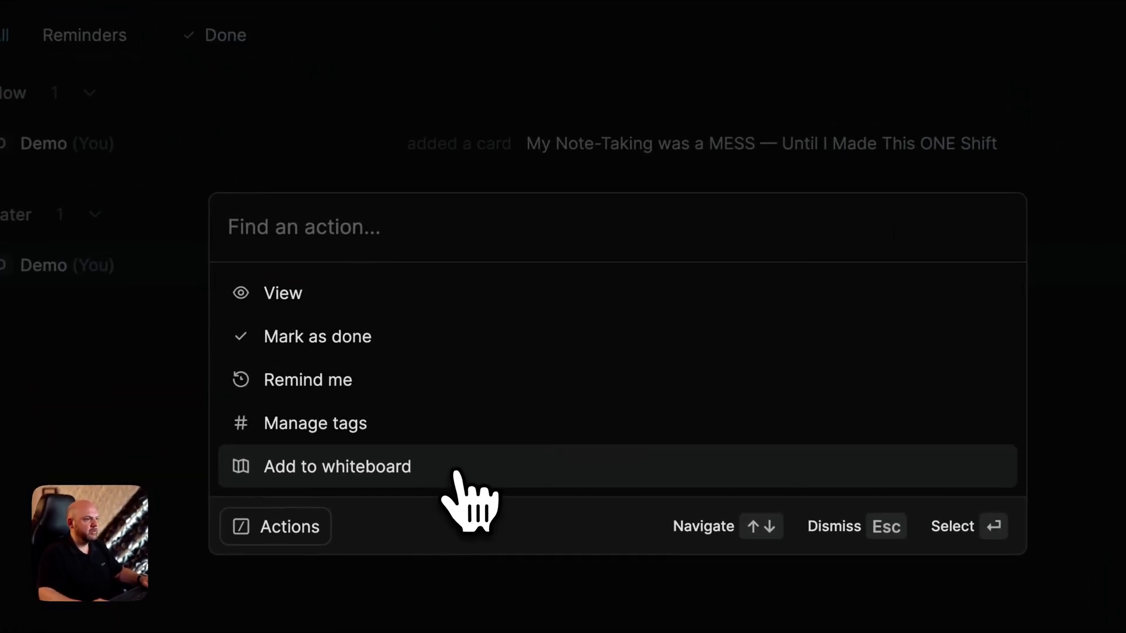
left_click(457, 472)
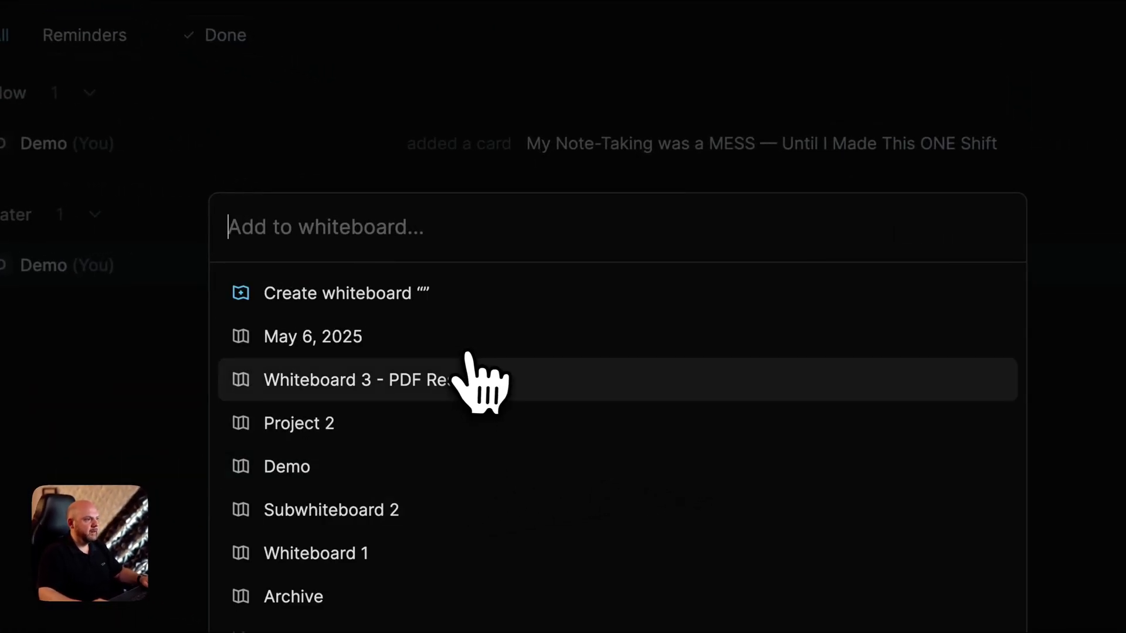
left_click(469, 349)
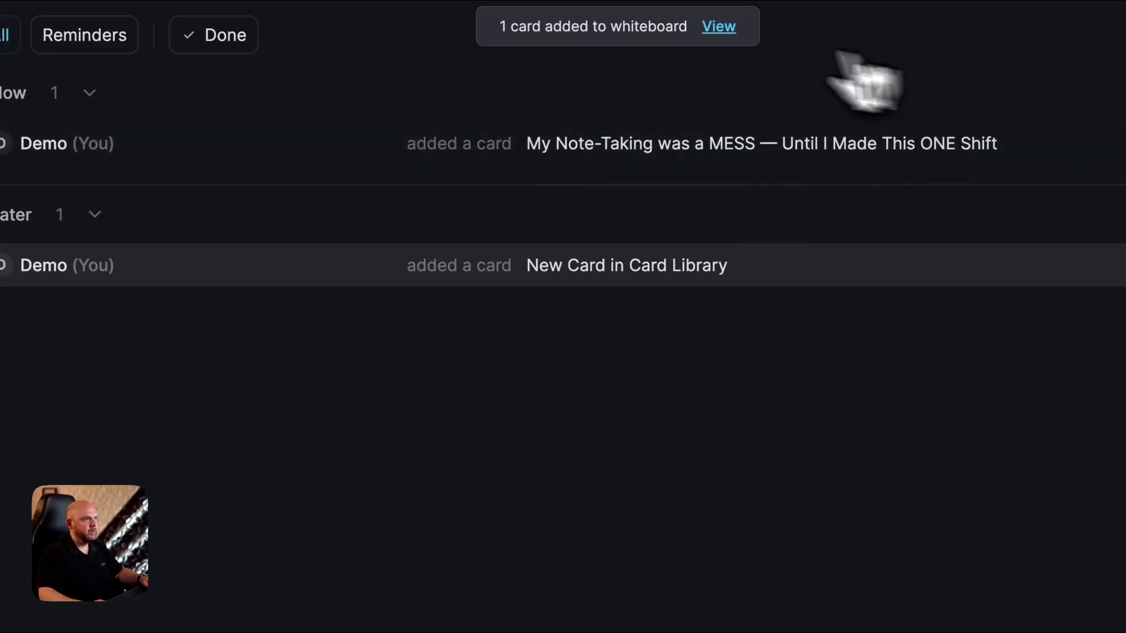
left_click(717, 29)
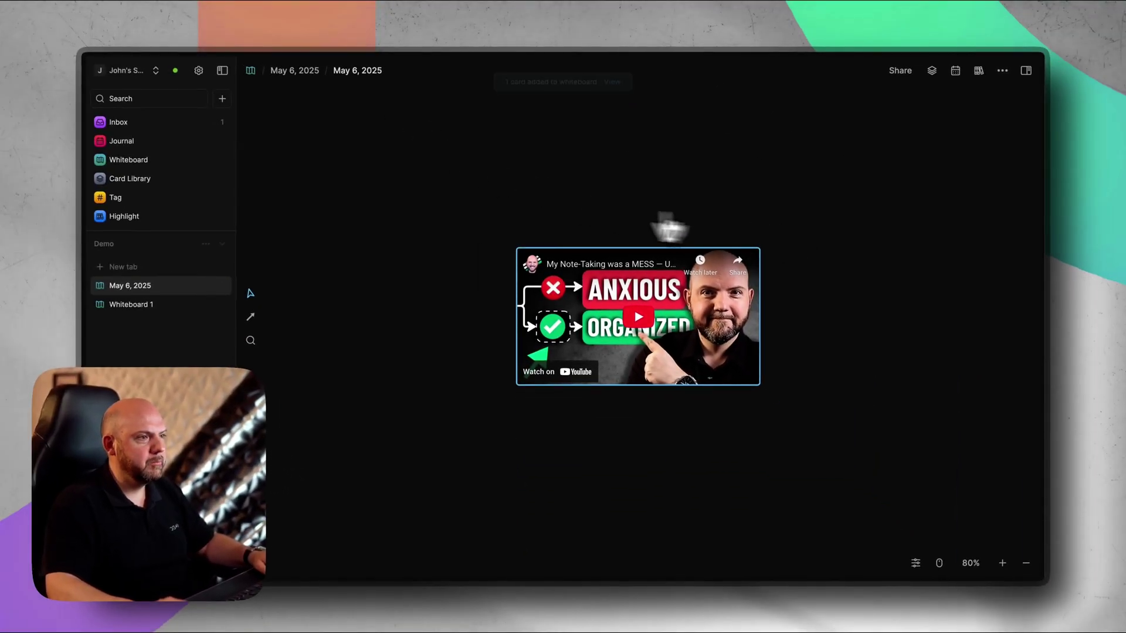
left_click(815, 464)
left_click(118, 122)
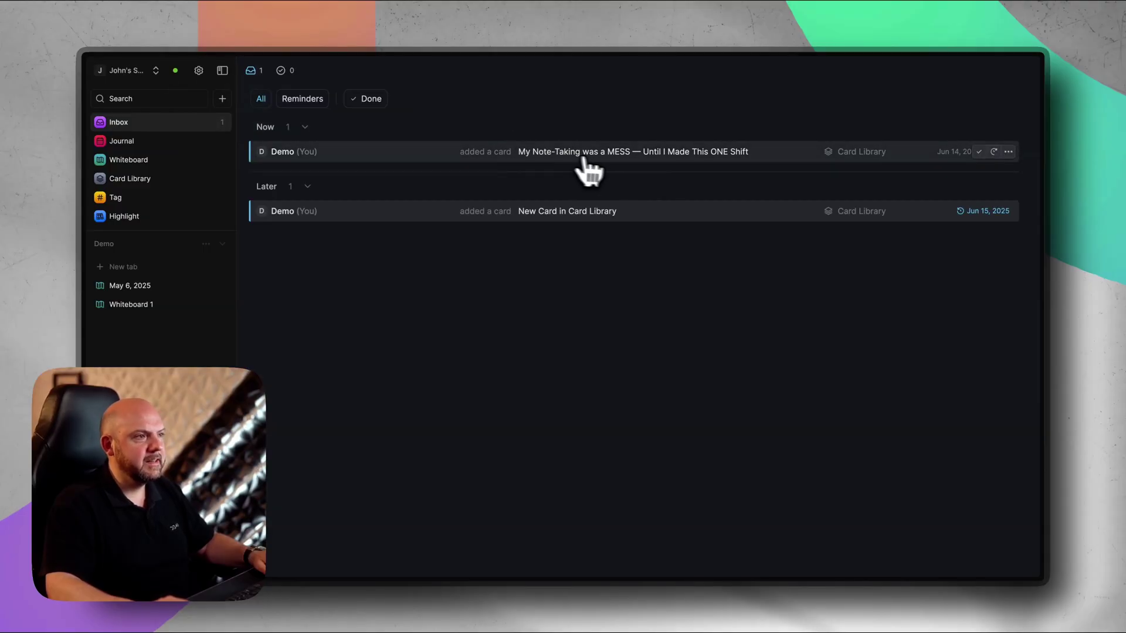
- Add the video card to Subwhiteboard 2, mark it done, and show the done cards
left_click(1008, 152)
left_click(586, 307)
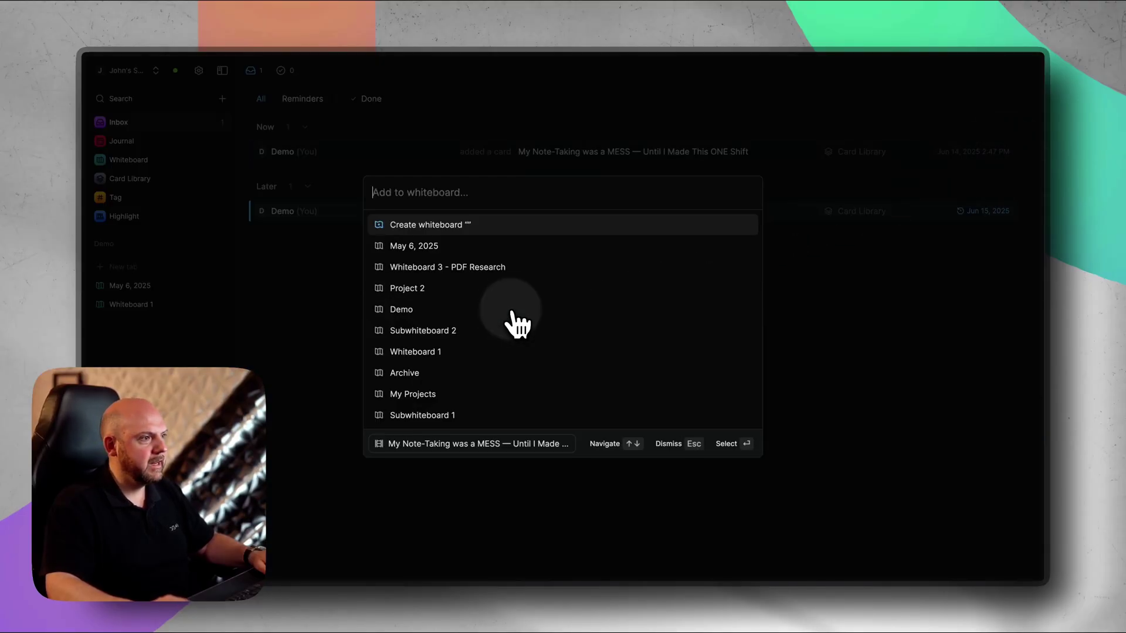
left_click(479, 330)
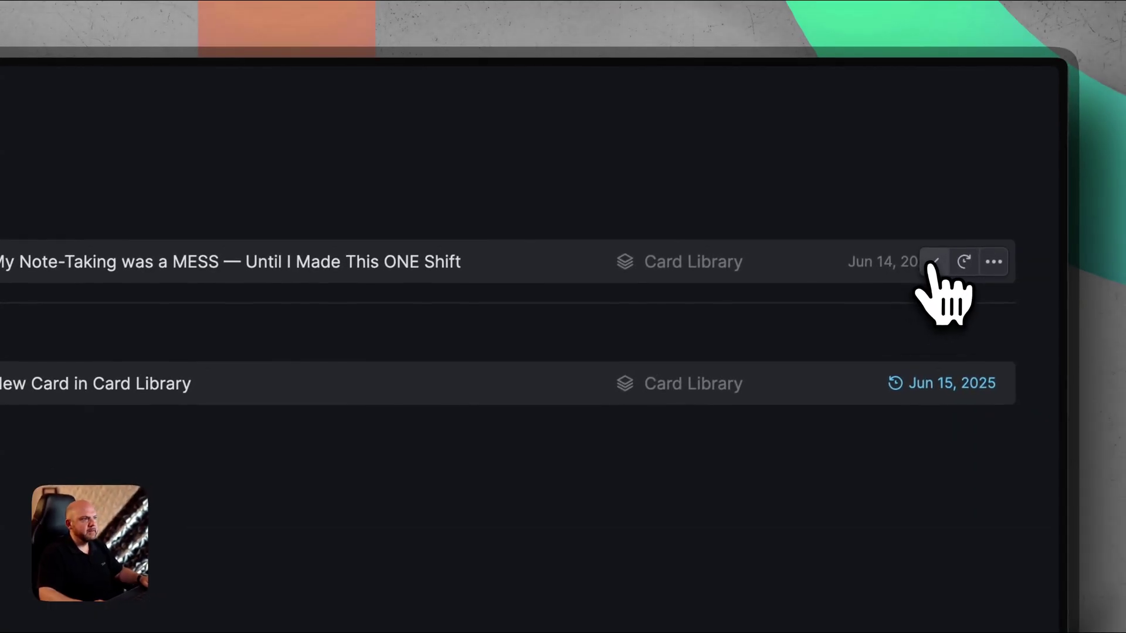
left_click(935, 262)
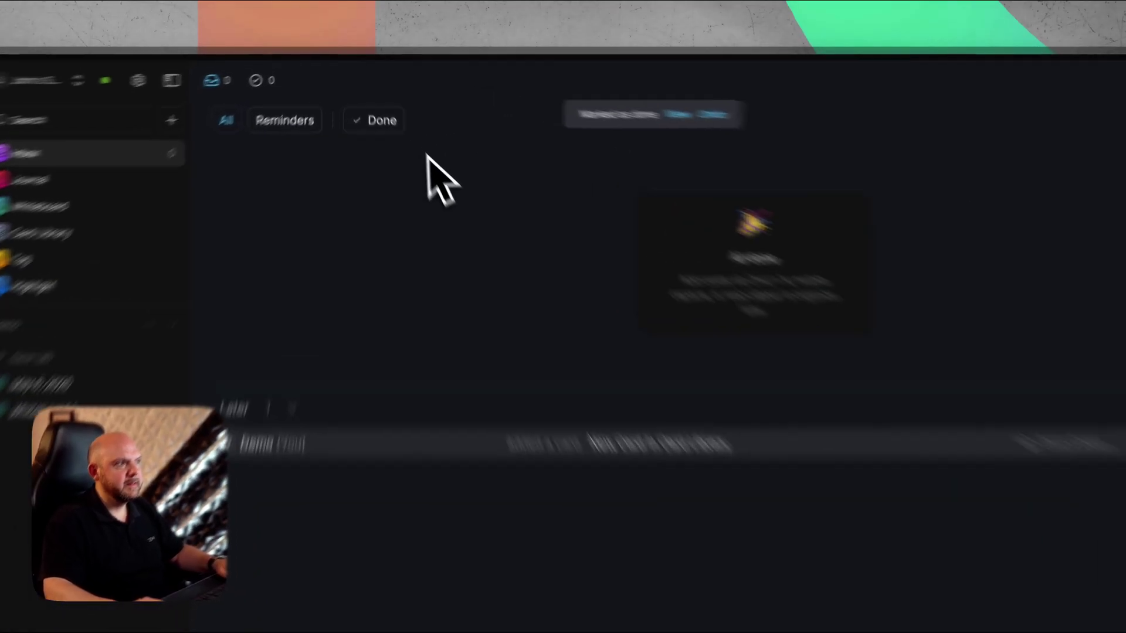
left_click(354, 95)
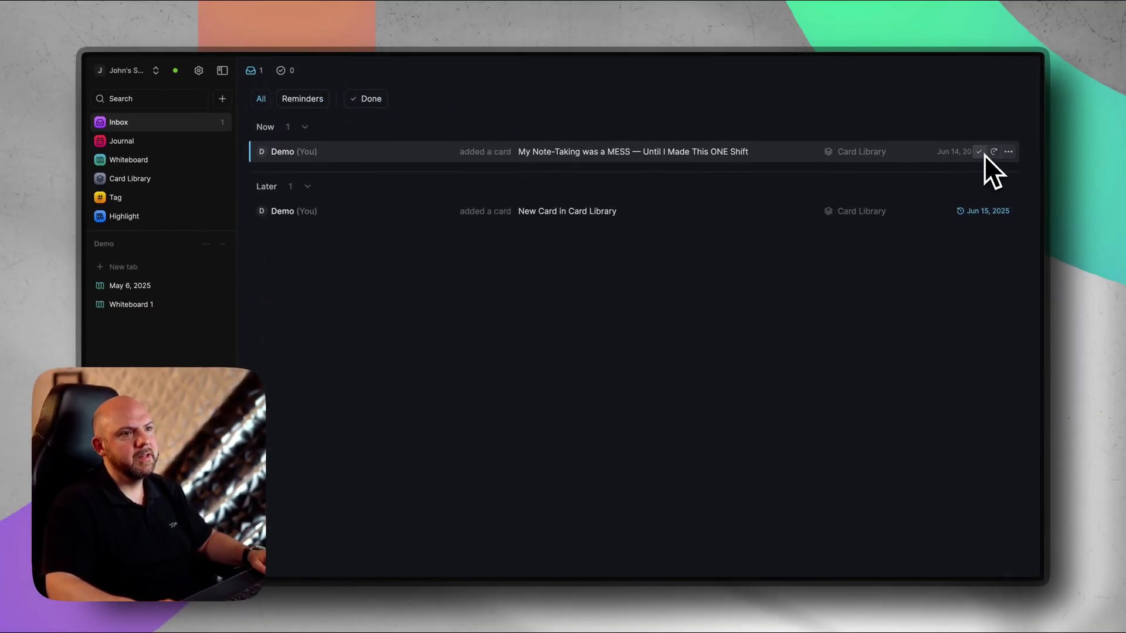
- Using arrow keys, select the video card and mark it done with Super+Enter
key("Down")
key("Up")
key("Down")
key("Up")
key("super+Return")
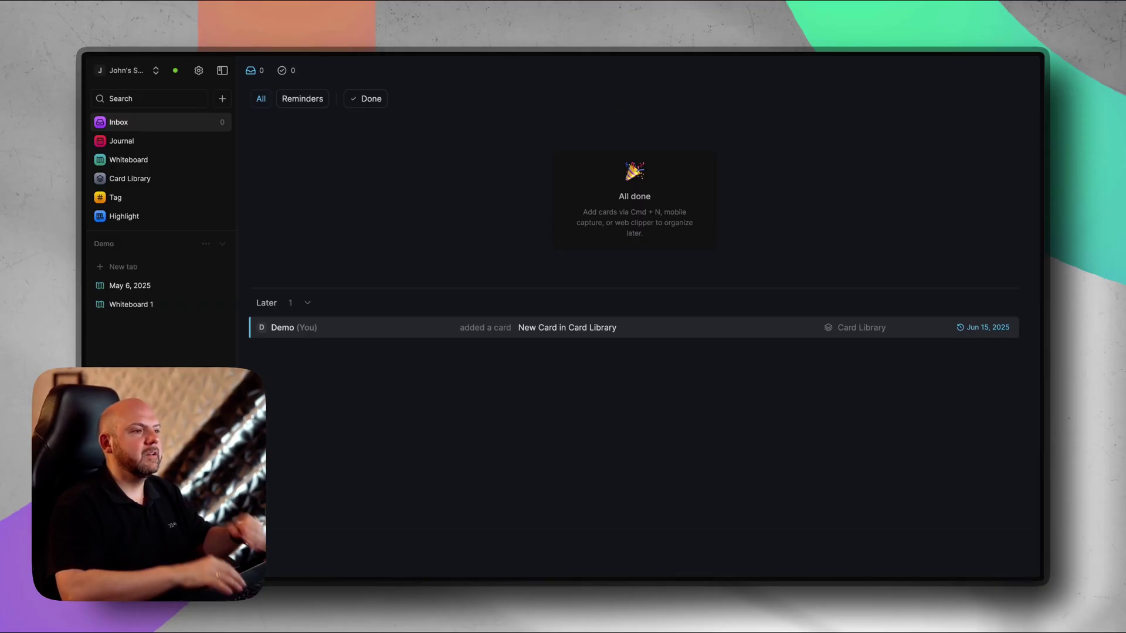
- Preview New Card in Card Library, close it, and filter the inbox to reminders
key("Return")
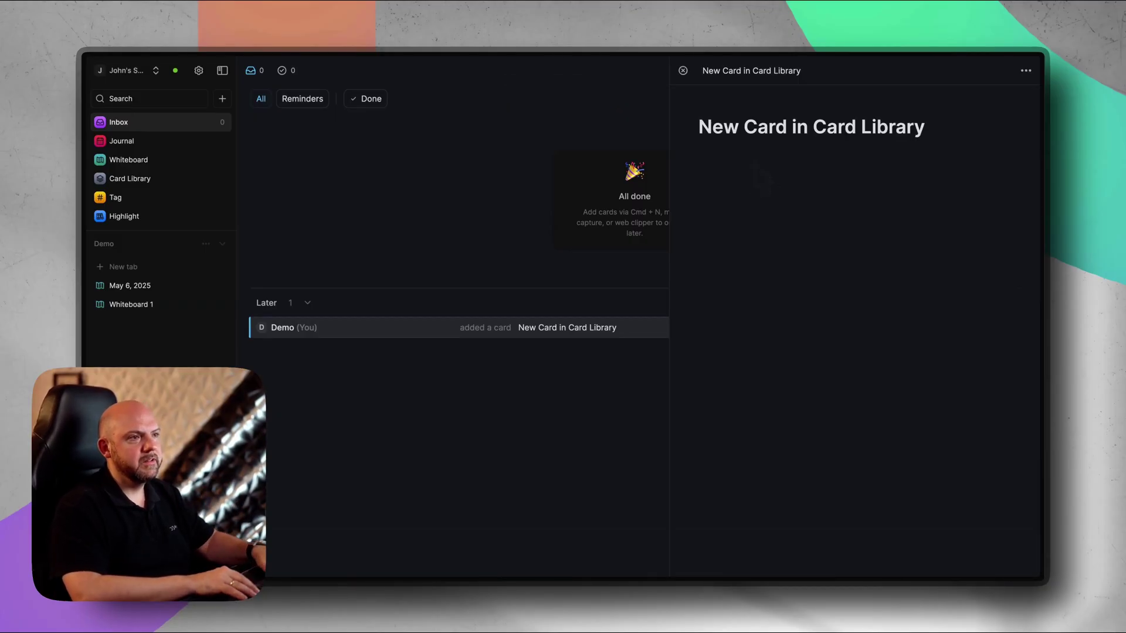
key("Escape")
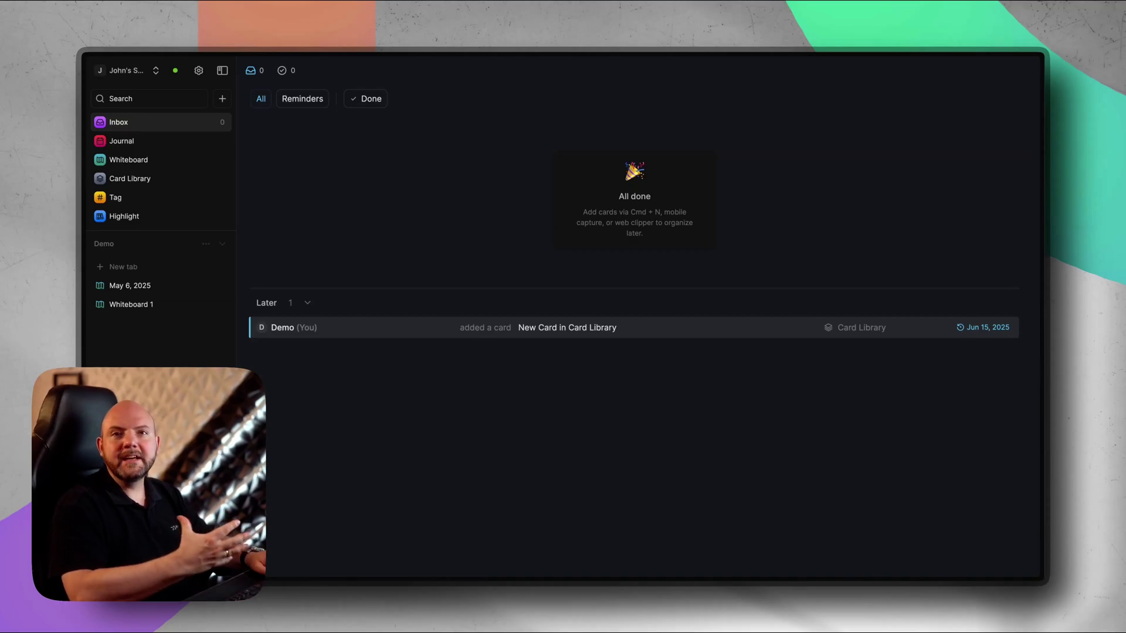
left_click(302, 99)
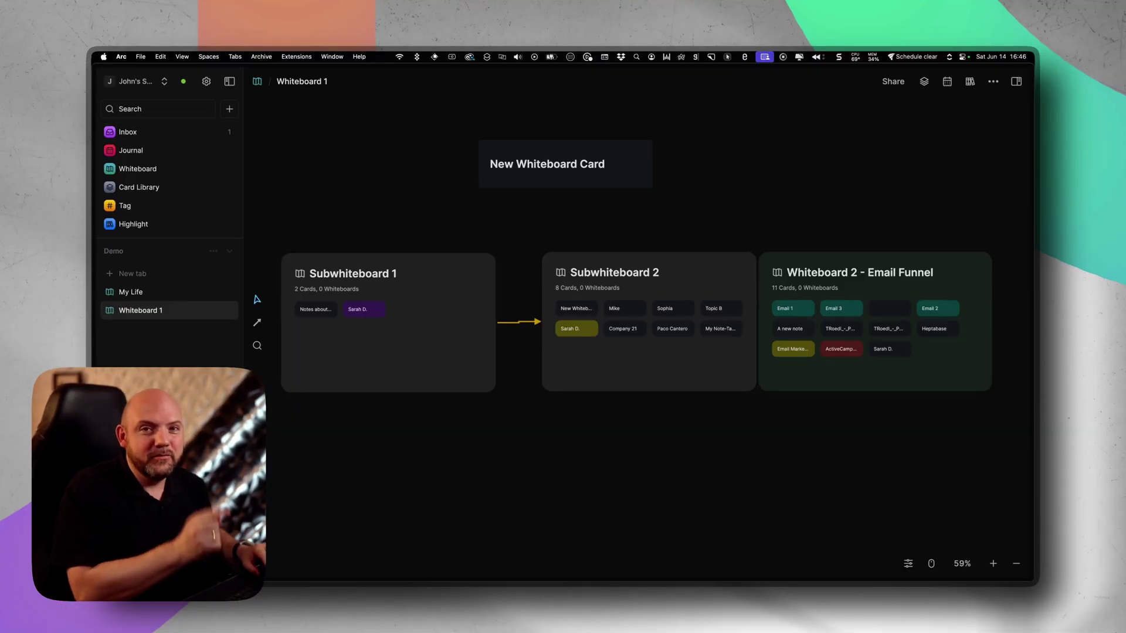
- Add the New Whiteboard Card to the inbox and check the inbox items
left_click_drag(537, 221, 589, 238)
left_click(660, 184)
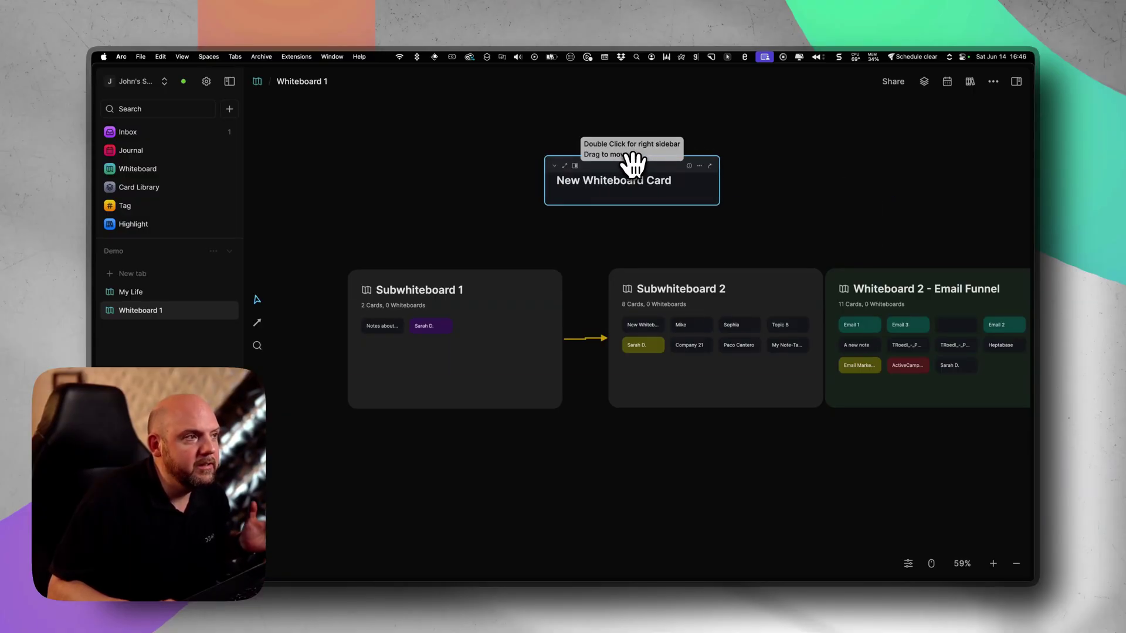
right_click(633, 164)
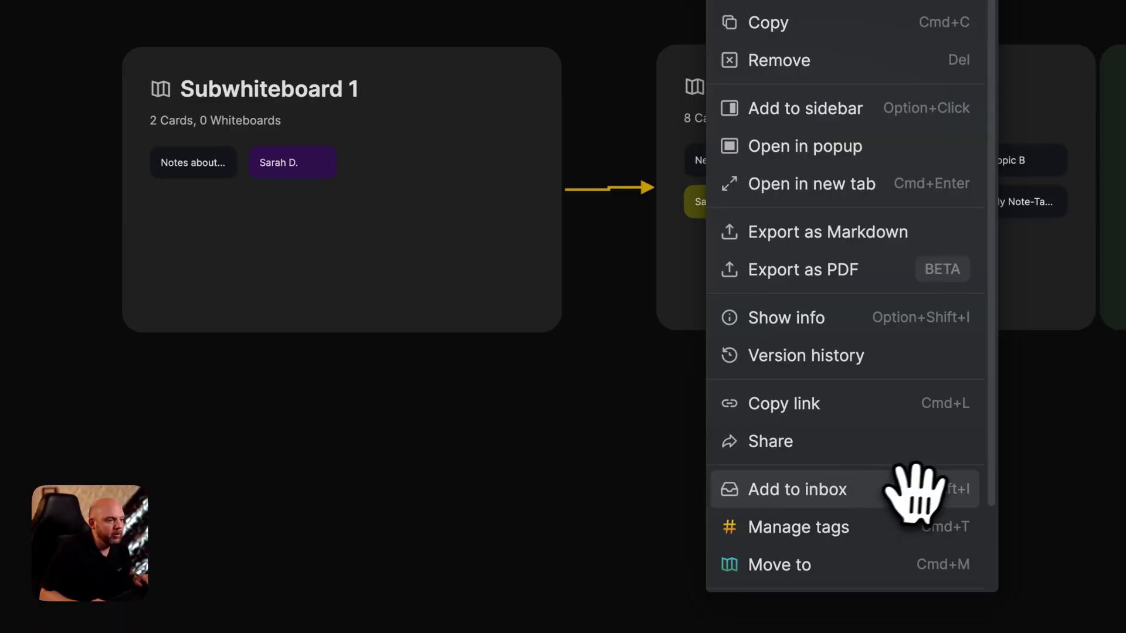
left_click(732, 484)
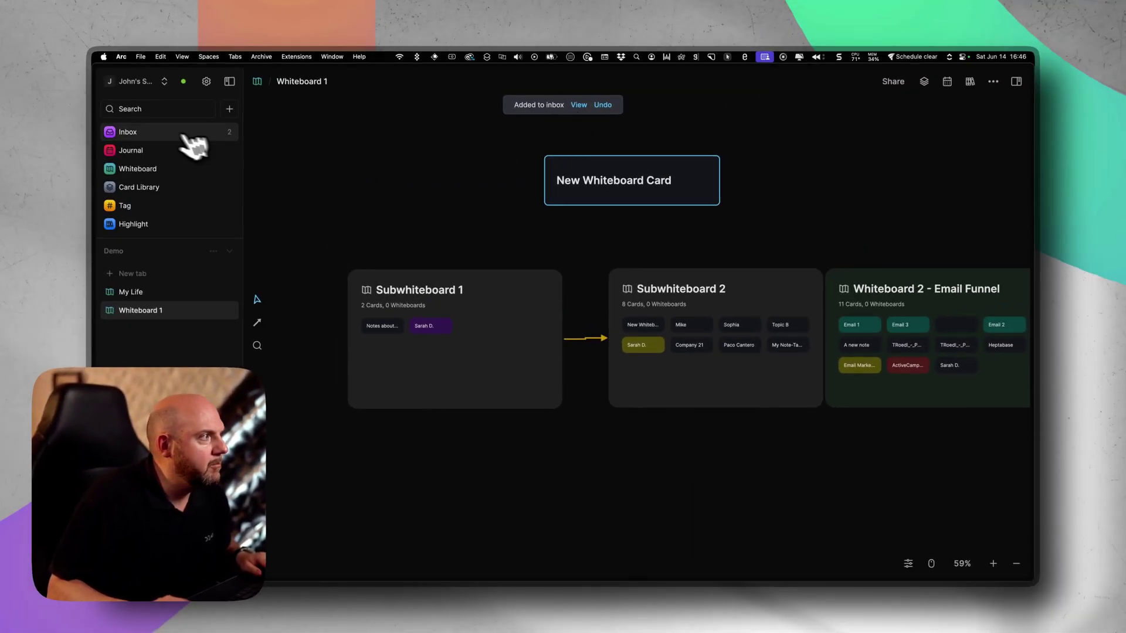
left_click(163, 134)
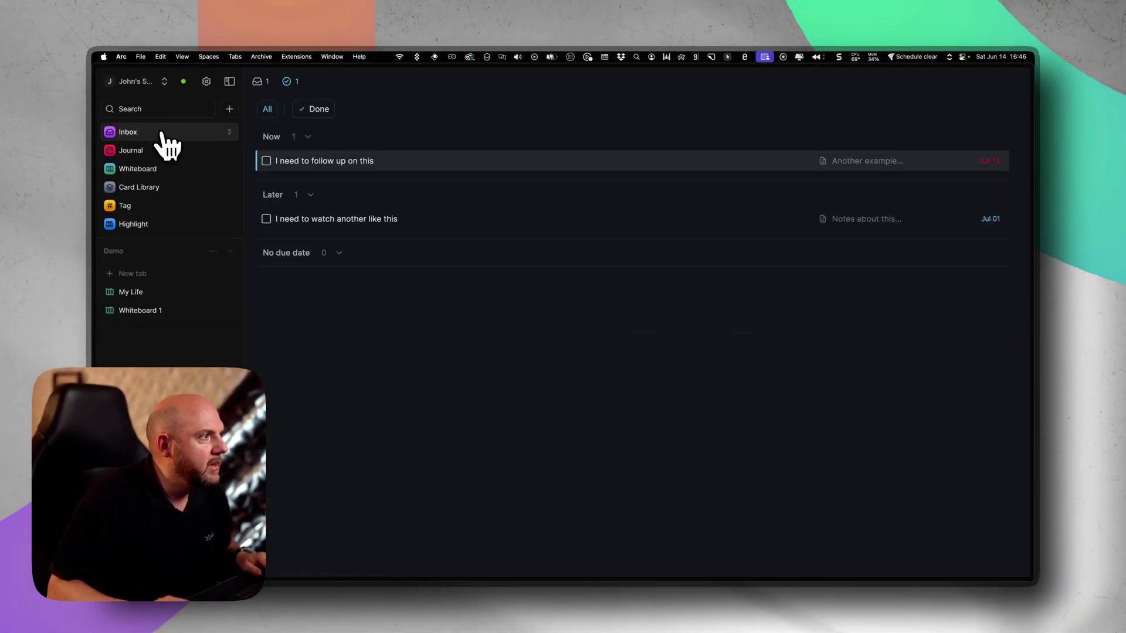
left_click(259, 83)
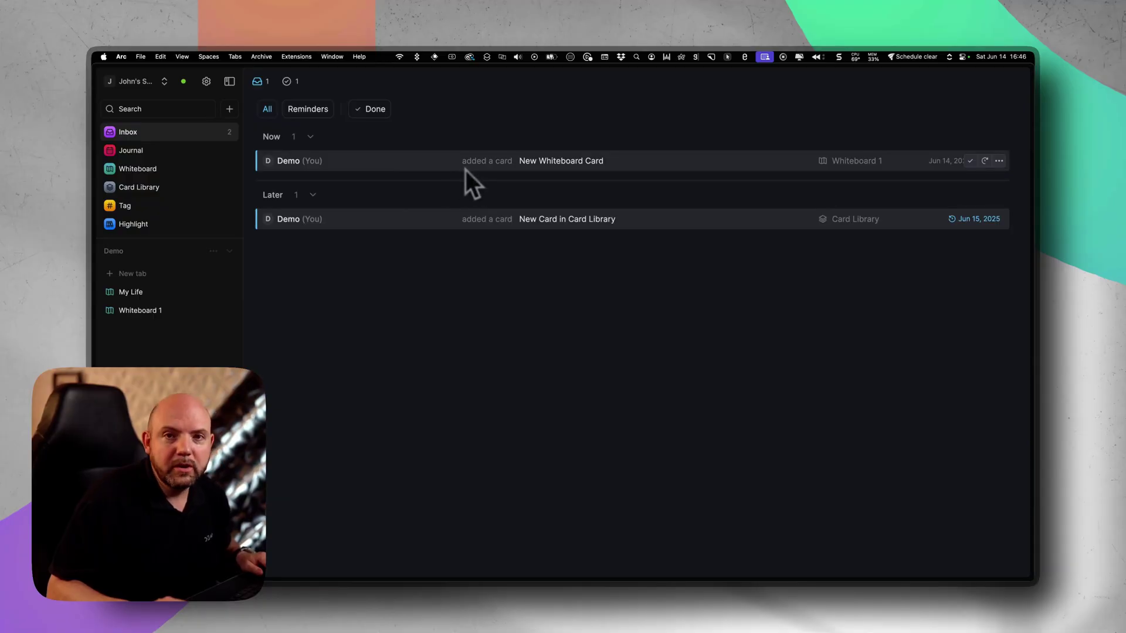
- Add the Sub-Subtitle card to the inbox from the Card Library
left_click(154, 191)
scroll(685, 426, "down", 10)
scroll(684, 427, "down", 3)
right_click(610, 325)
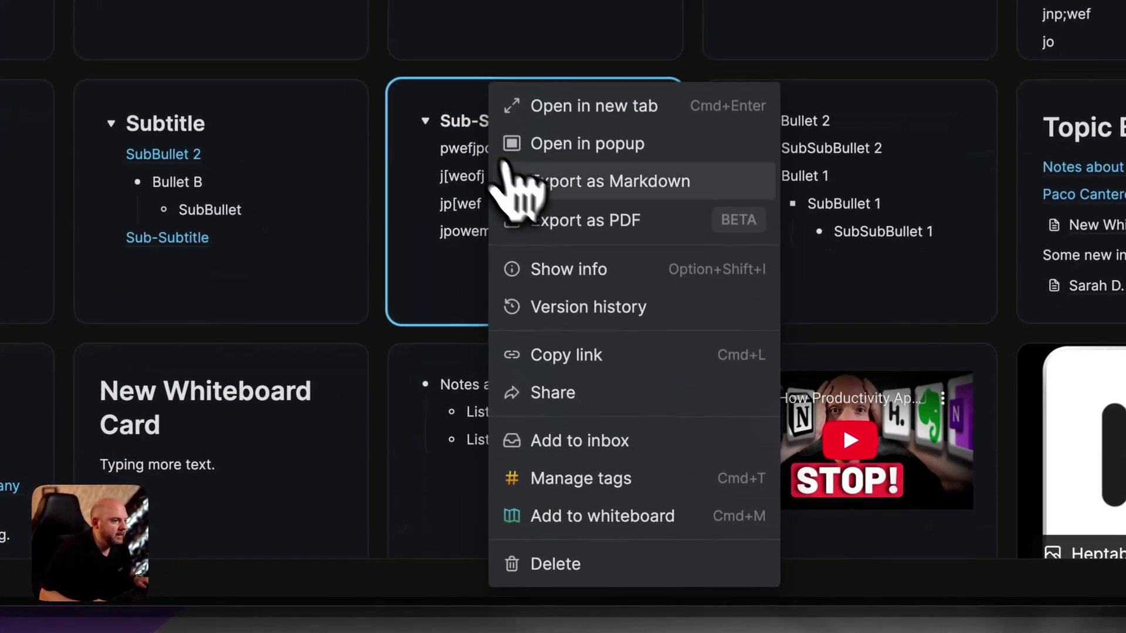
left_click(656, 443)
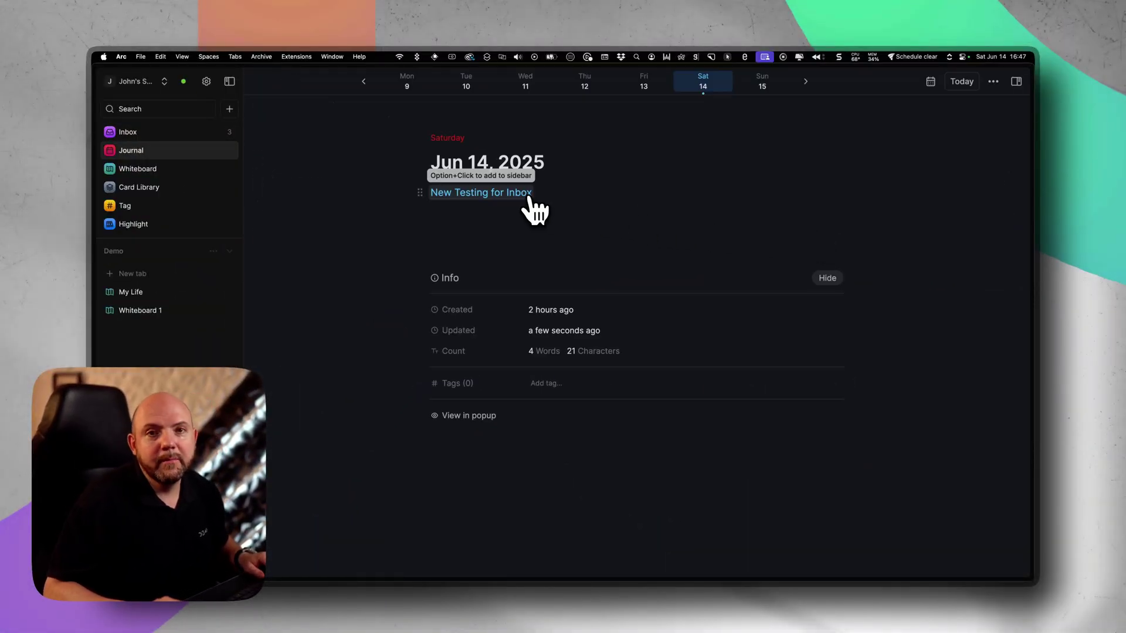
- Add the New Testing for Inbox card to the inbox, then view the inbox
left_click(460, 195)
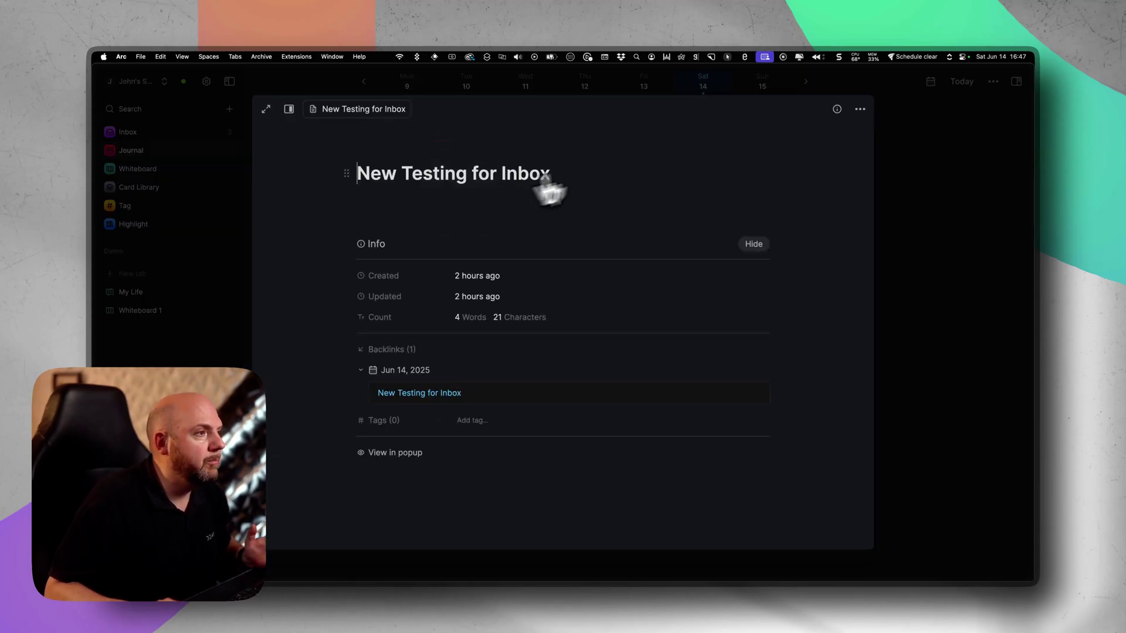
left_click(859, 109)
left_click(841, 305)
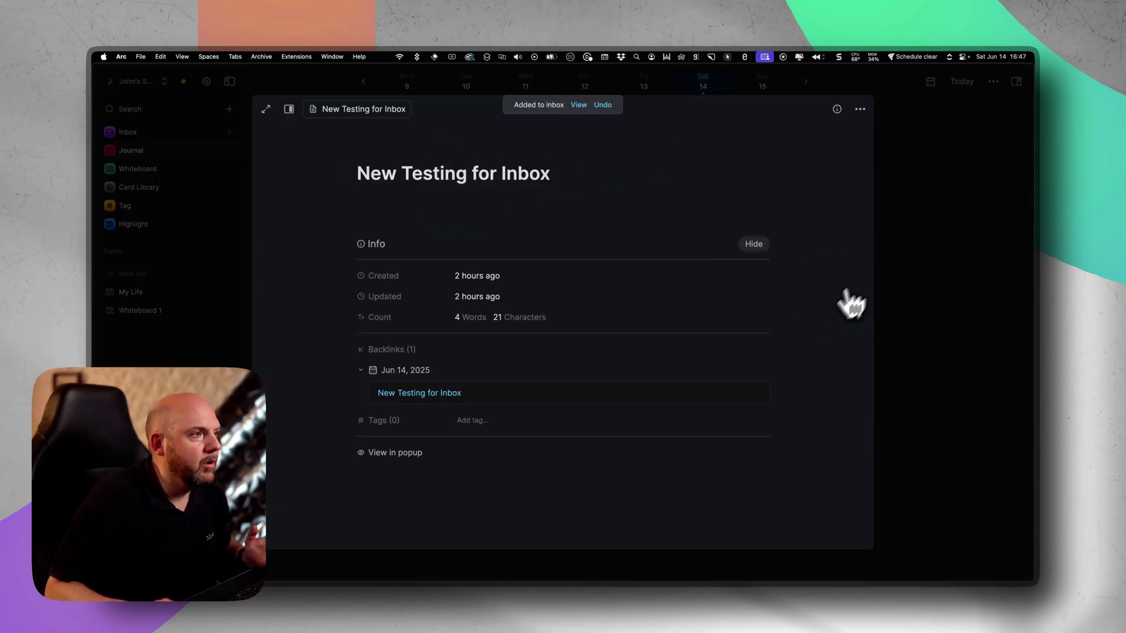
left_click(208, 136)
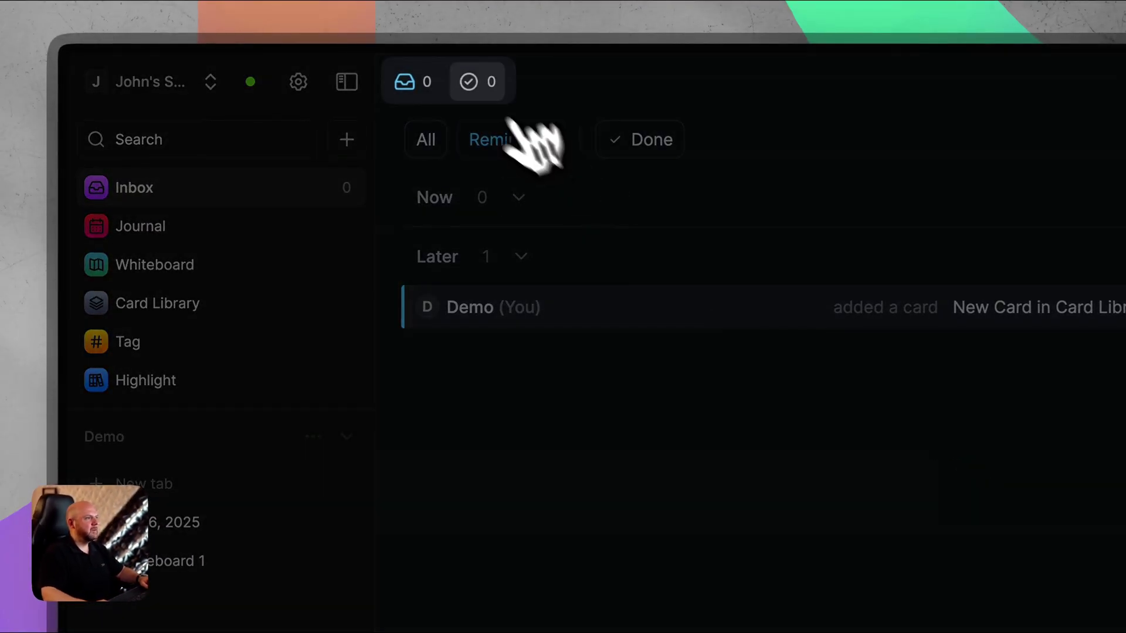
- Tick the Tasks to-do in Project 2 under No due date, then close the Project 2 panel
left_click(469, 82)
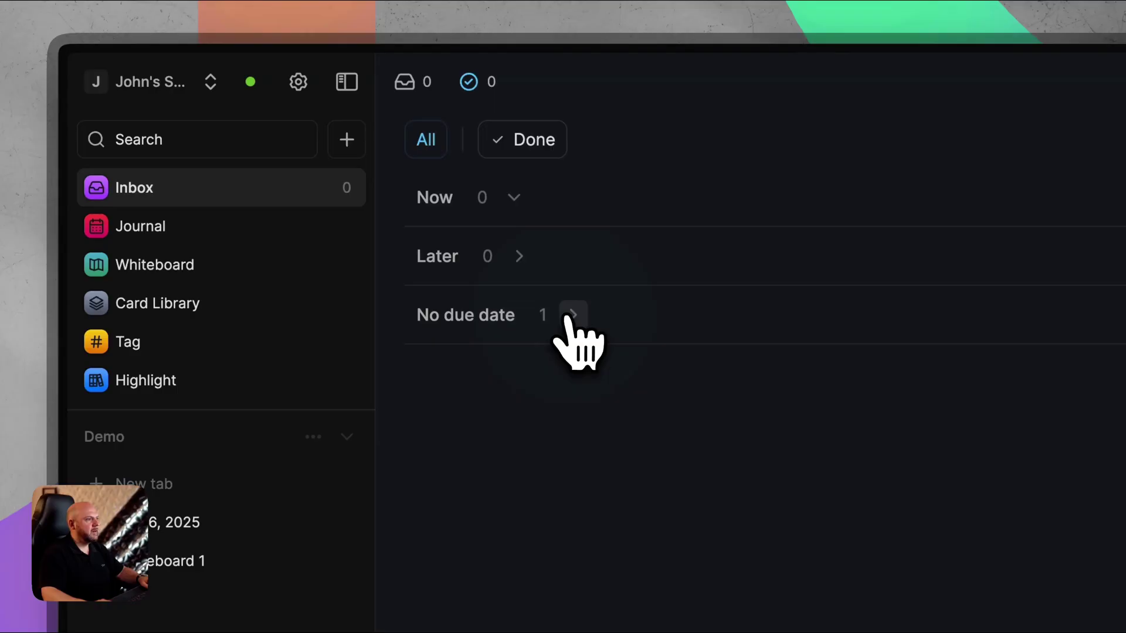
left_click(572, 316)
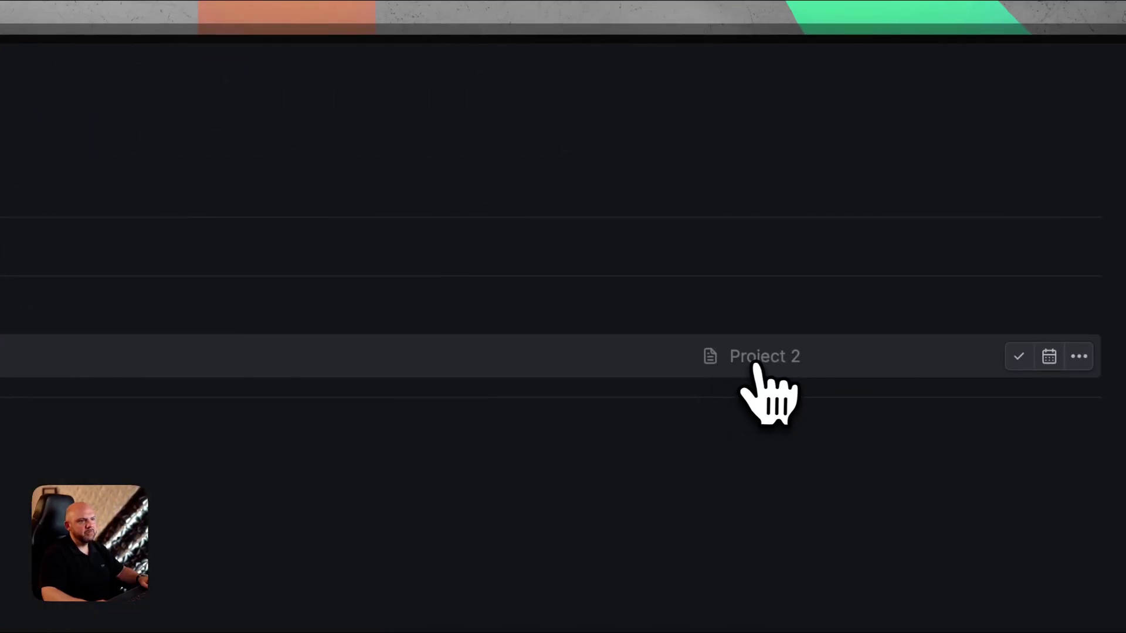
left_click(761, 365)
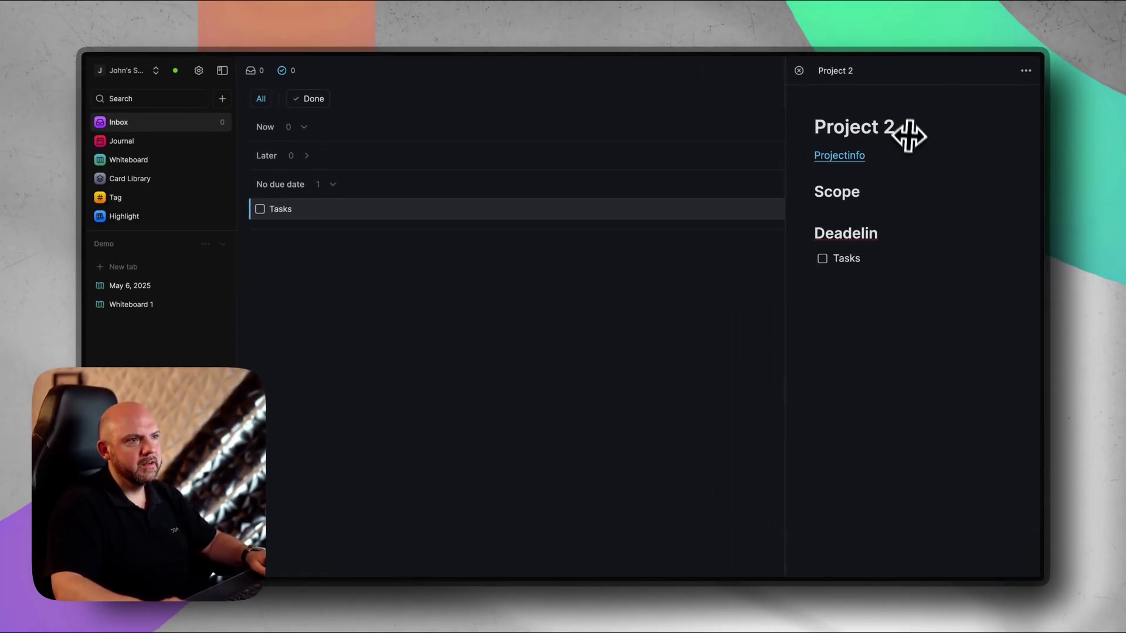
left_click_drag(785, 98, 728, 97)
left_click(765, 259)
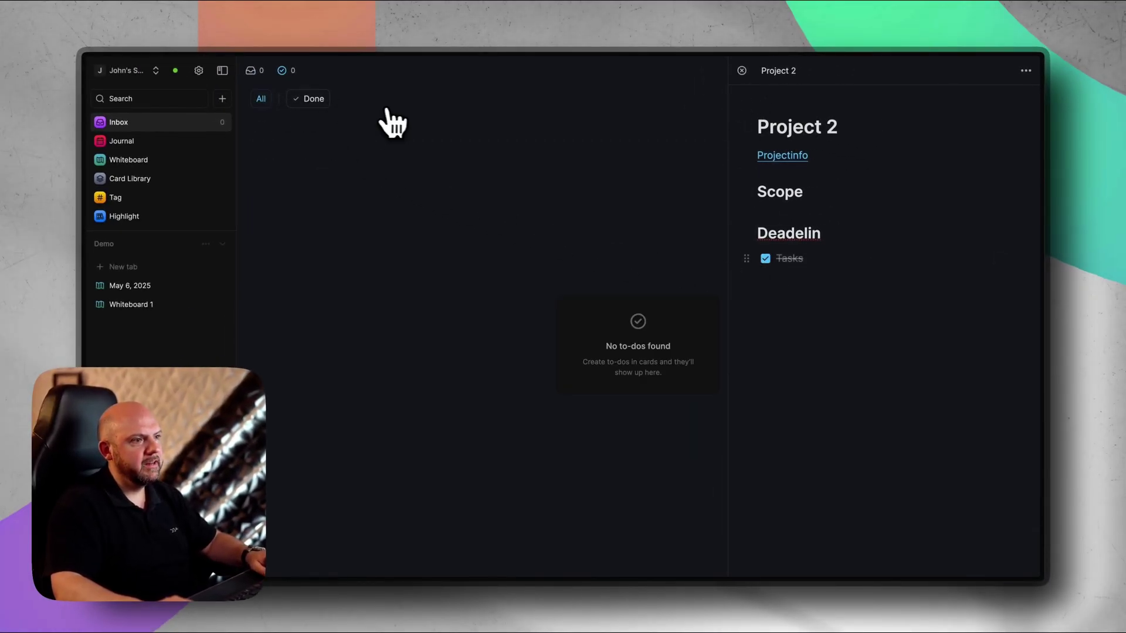
left_click(315, 99)
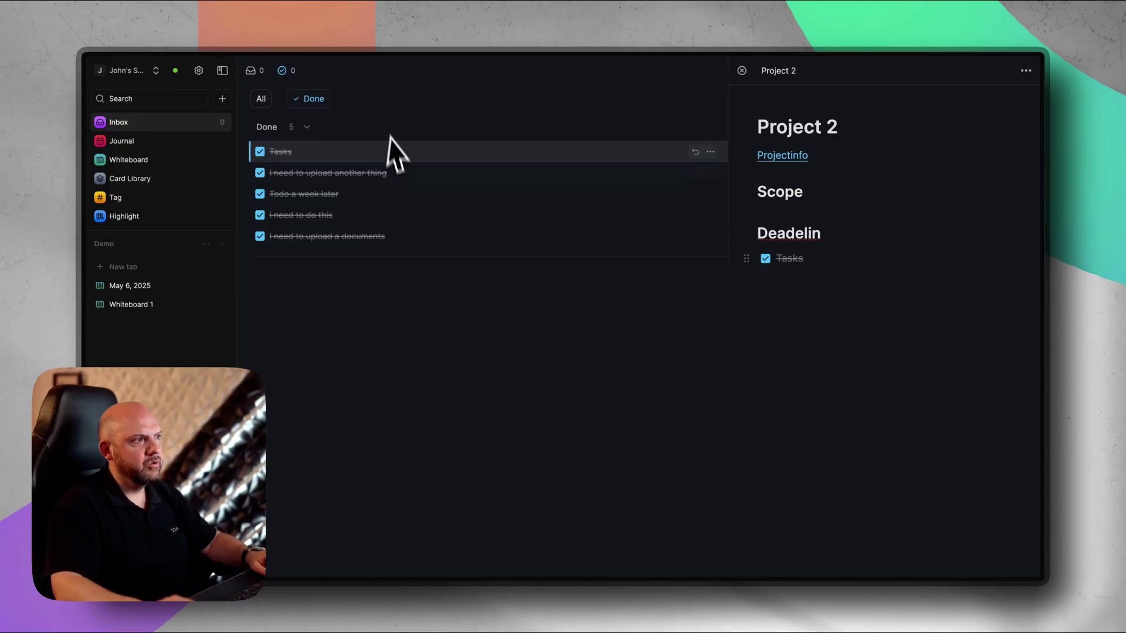
left_click(262, 99)
left_click(742, 71)
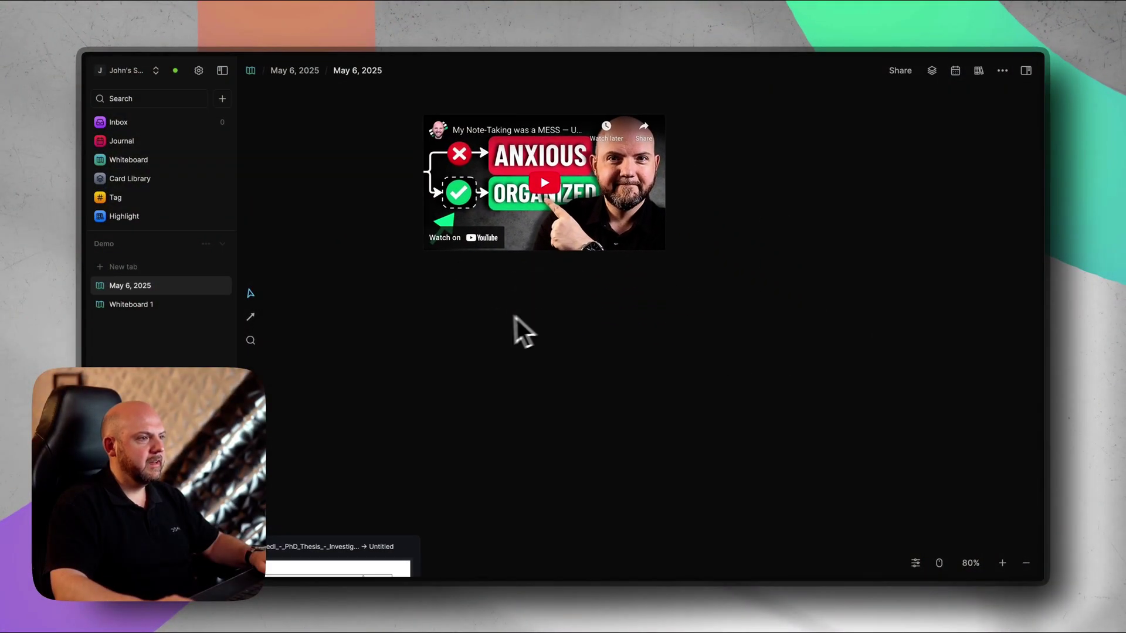
- Create a 'Notes about this video' card with the to-do 'I need to watch another like this'
double_click(515, 329)
type("Notes about this video")
key("Return")
type("wlefhpiwe")
key("Return")
type("jiwepfj")
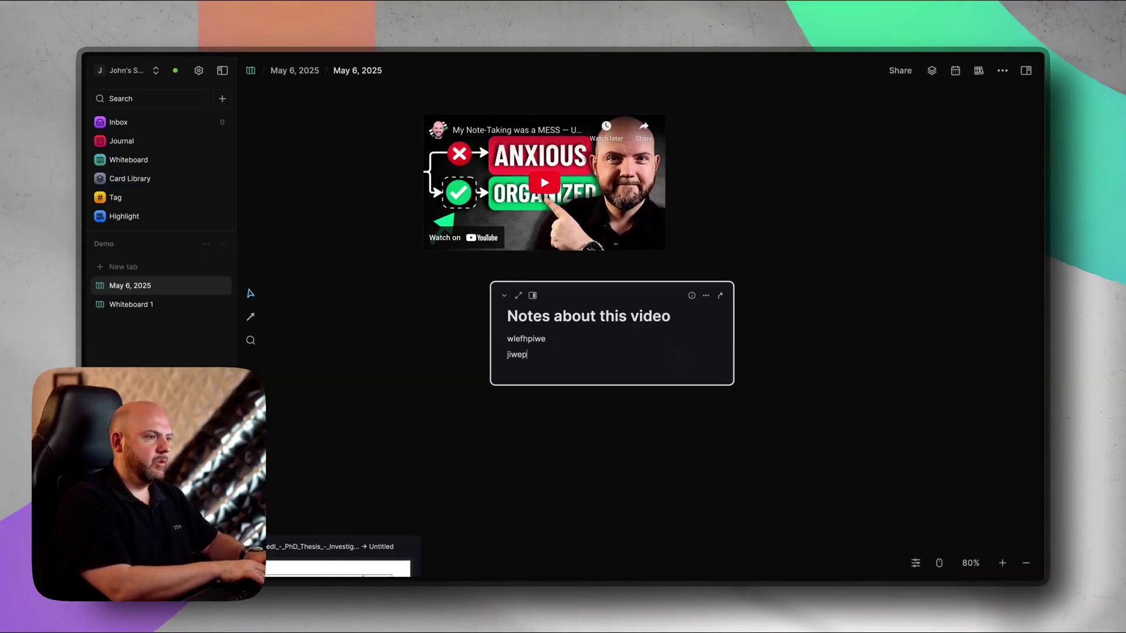
key("Return")
type("[] ")
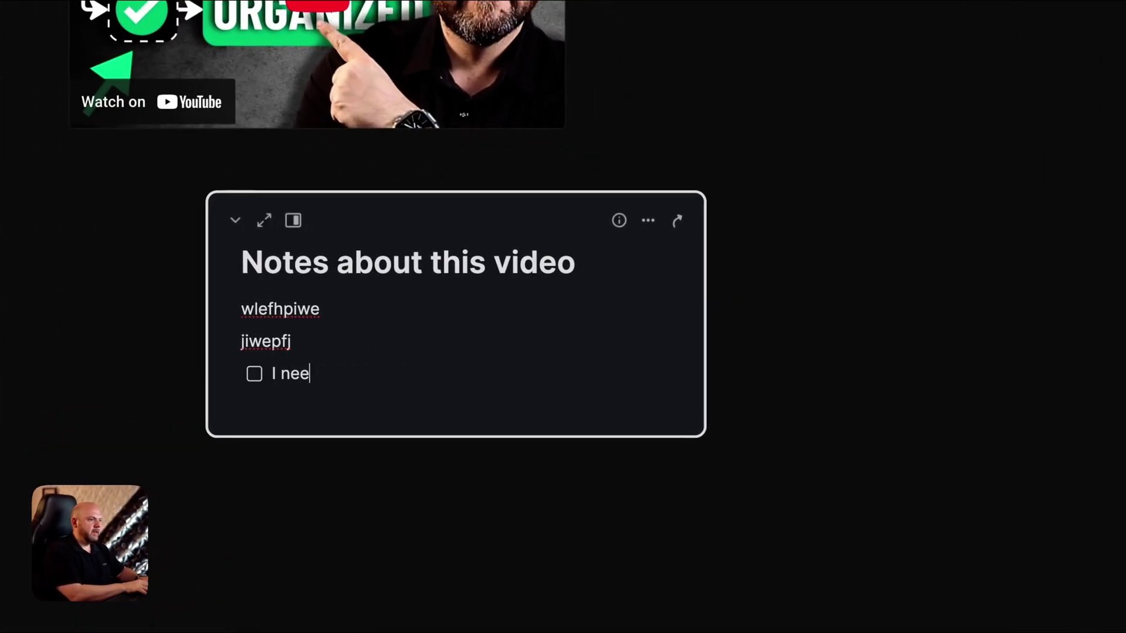
type("I need to watch another ")
type("like this")
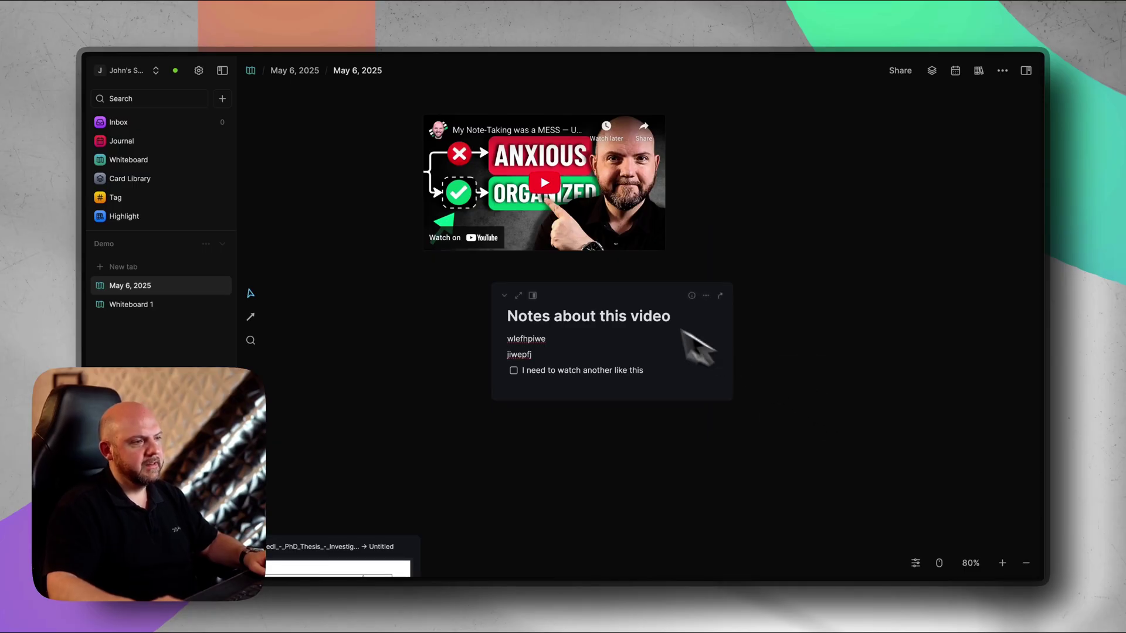
left_click_drag(609, 300, 651, 309)
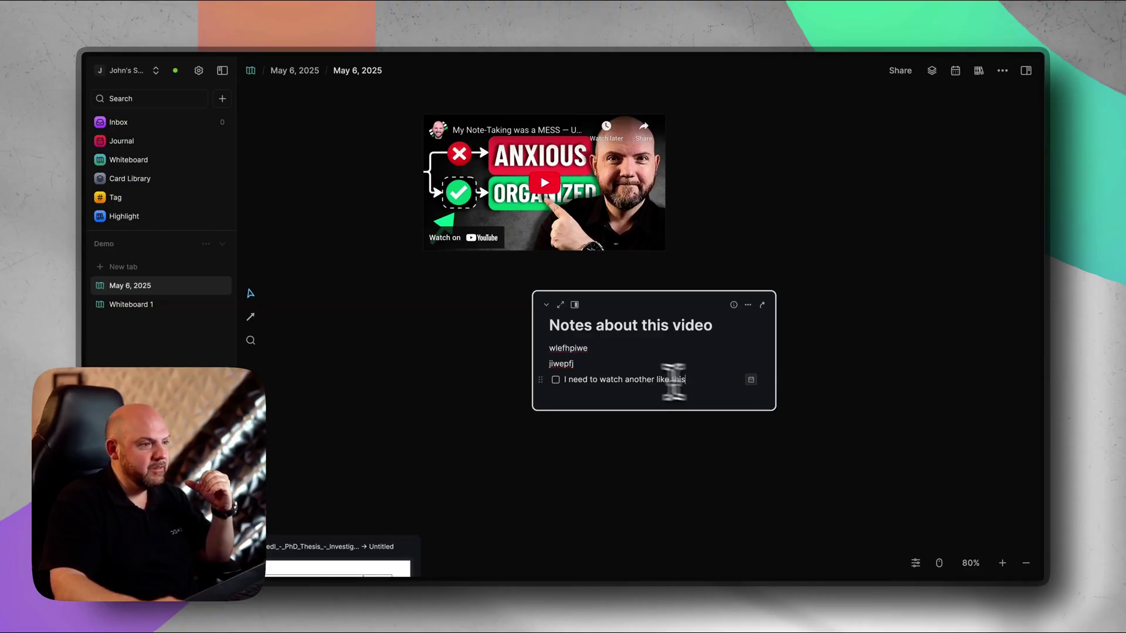
left_click_drag(592, 378, 680, 379)
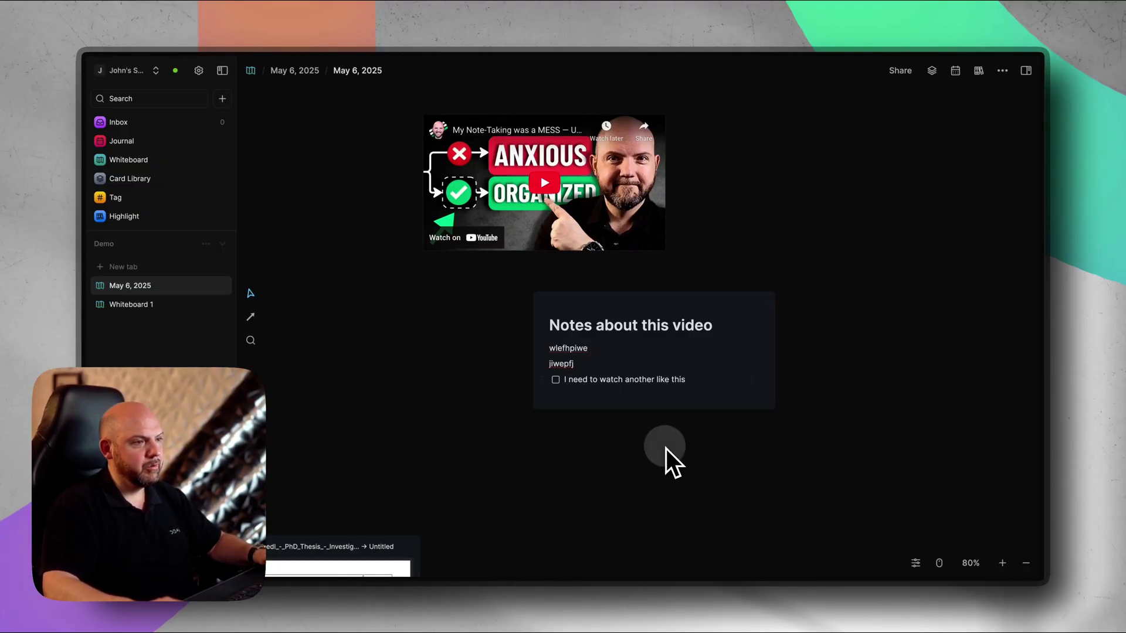
left_click_drag(659, 452, 445, 294)
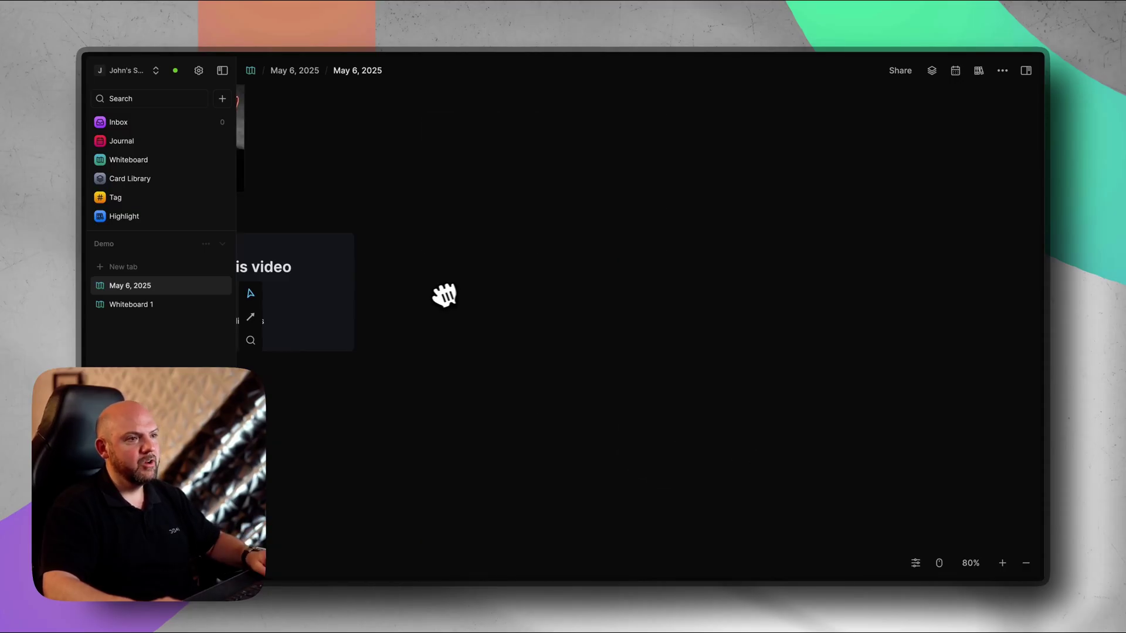
- Create 'Another example card' on the My Life whiteboard, then view the to-do list
left_click(316, 71)
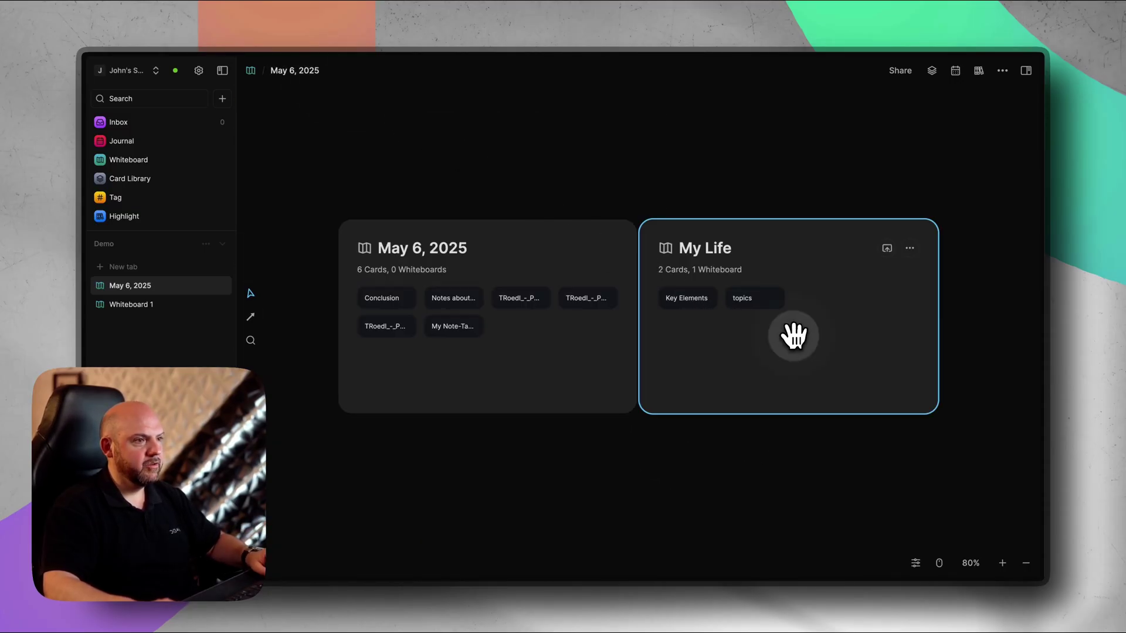
double_click(794, 334)
double_click(791, 400)
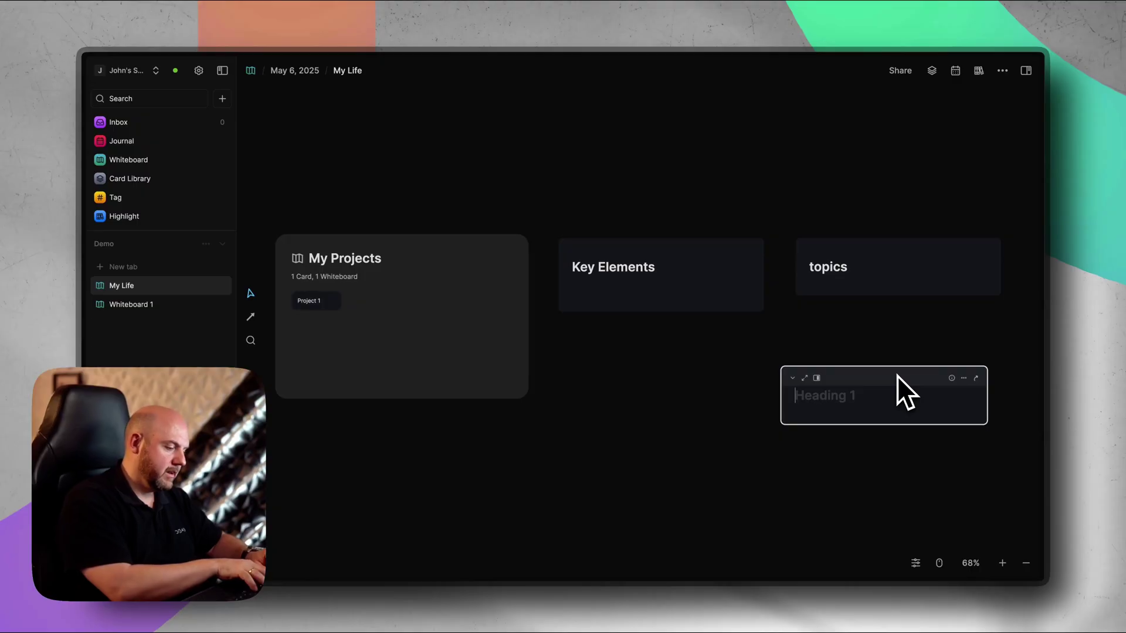
type("Another example card")
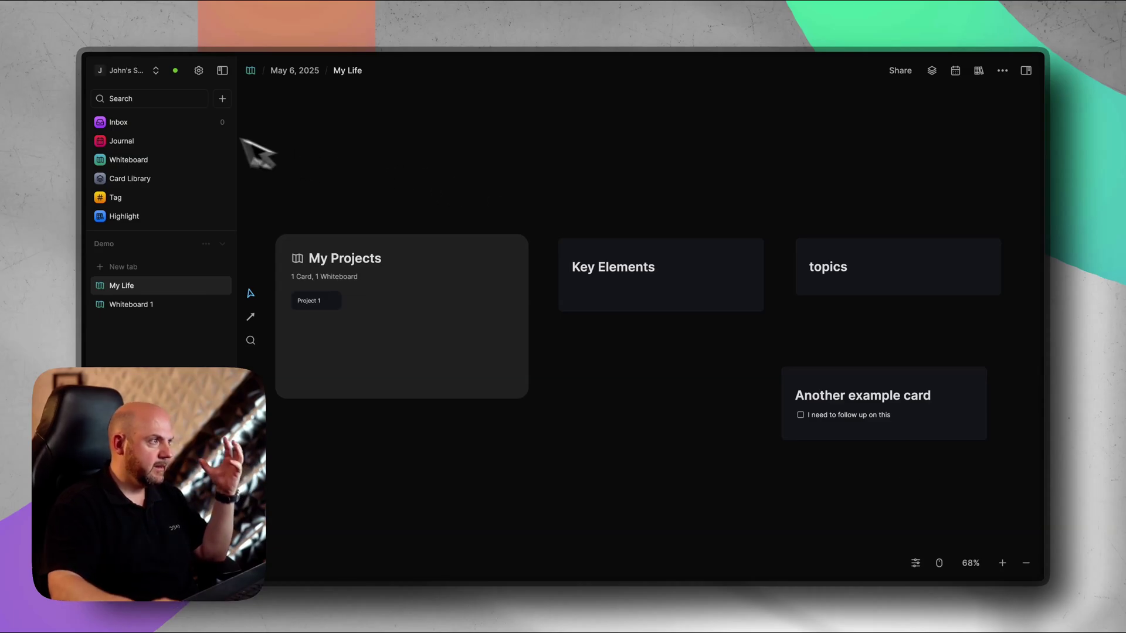
left_click(184, 125)
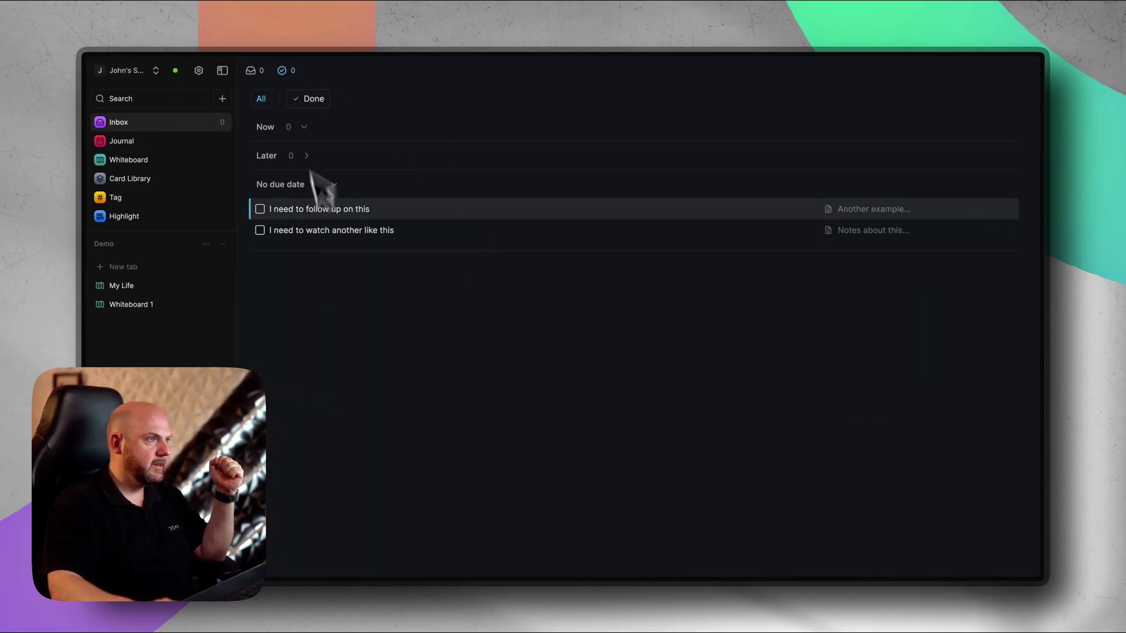
- Give the follow-up to-do a June 2025 due date in the date picker
left_click(254, 75)
left_click(284, 72)
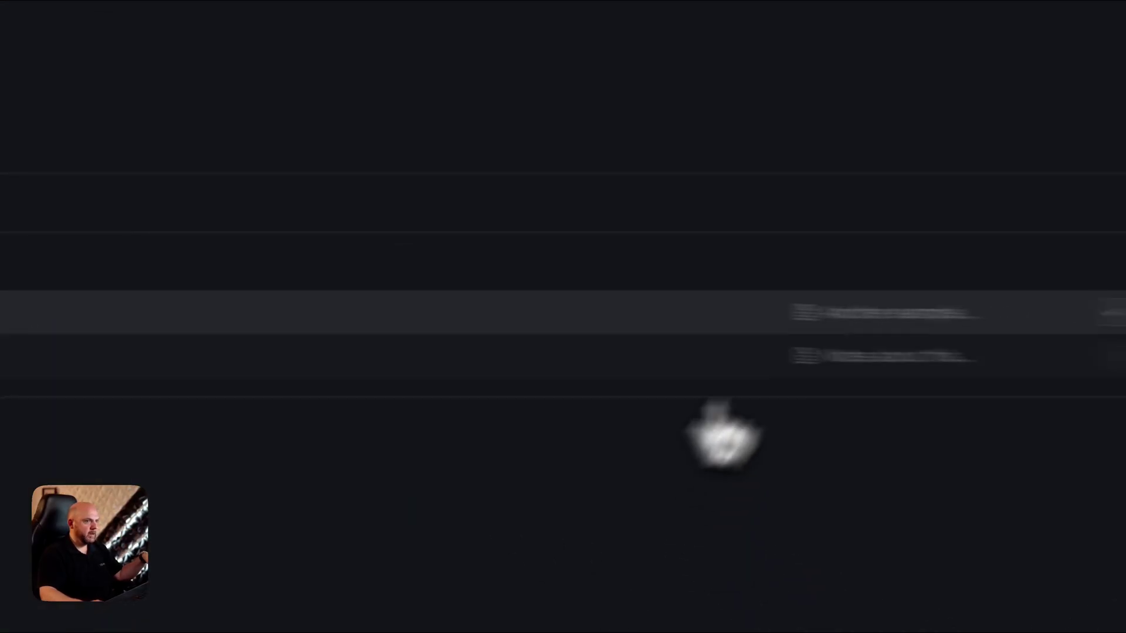
left_click(963, 304)
left_click(898, 552)
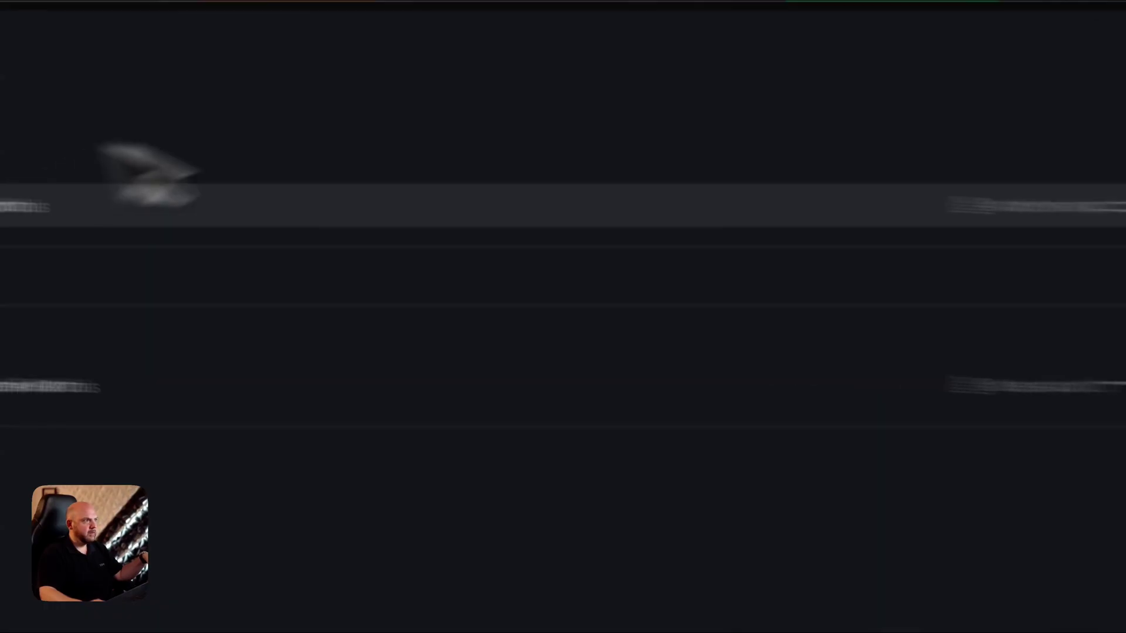